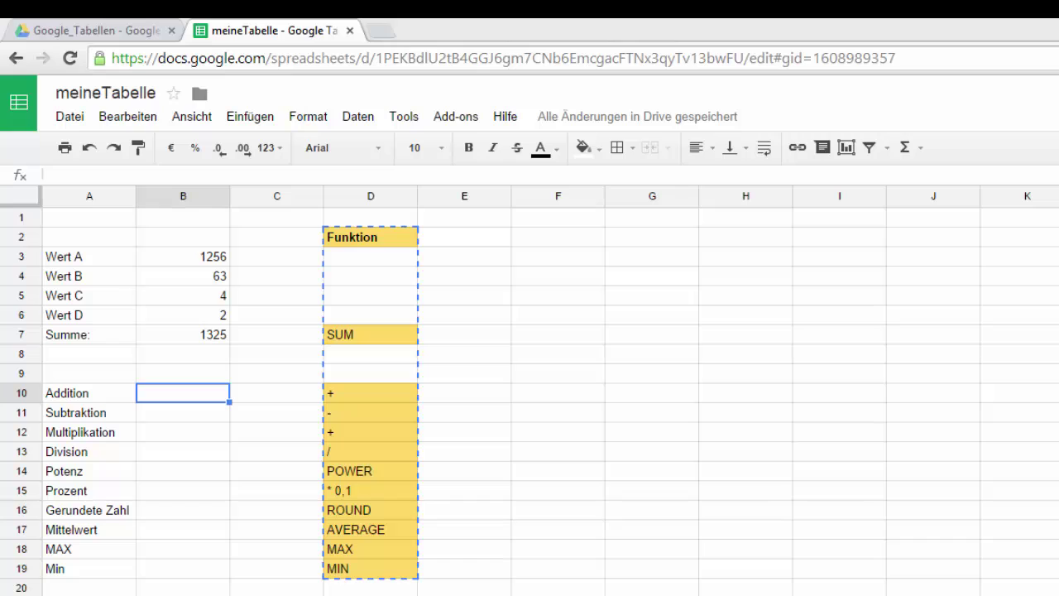
Replace the fixed number in the Summe cell B7 with a SUM formula over B3:B6
left_click(633, 435)
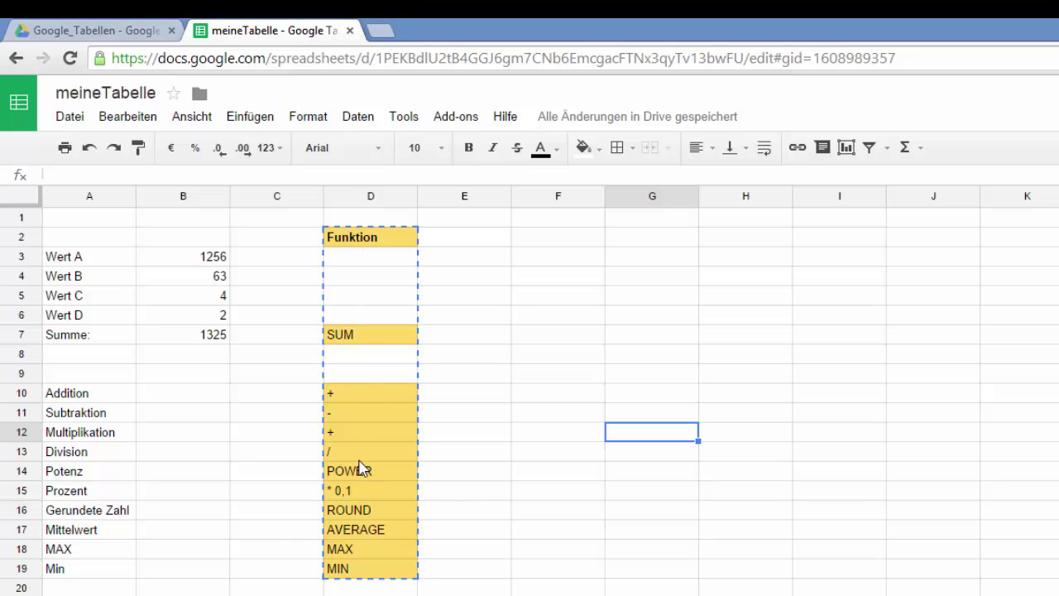
left_click(218, 334)
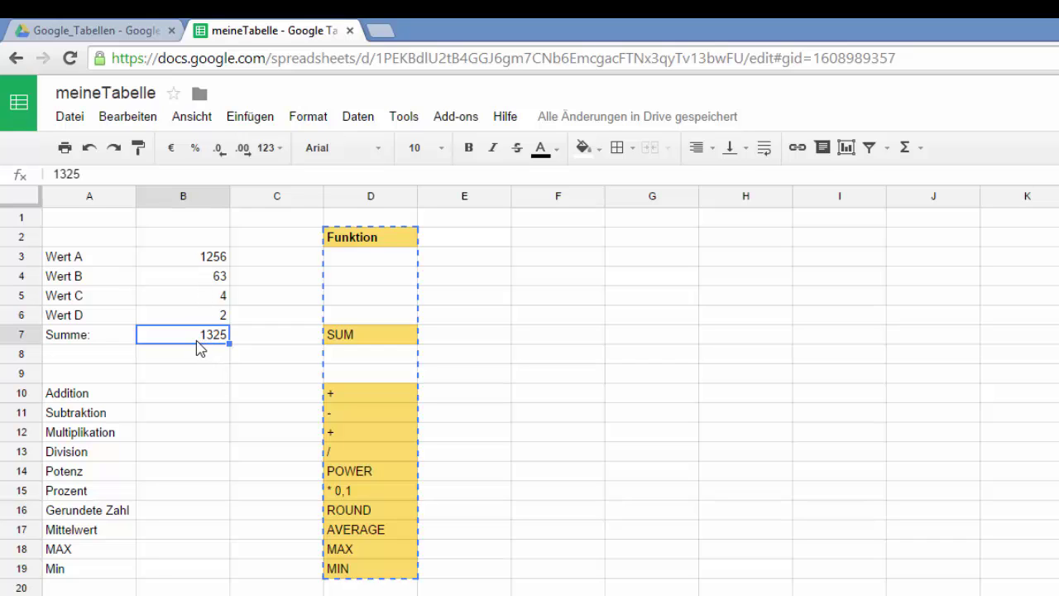
key("Delete")
type("=")
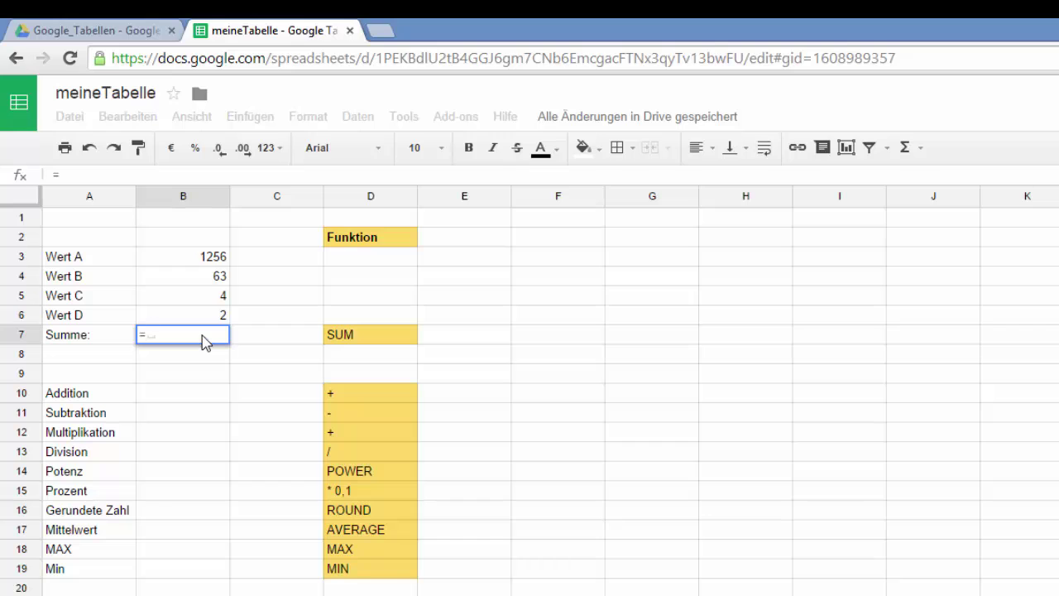
type("sum")
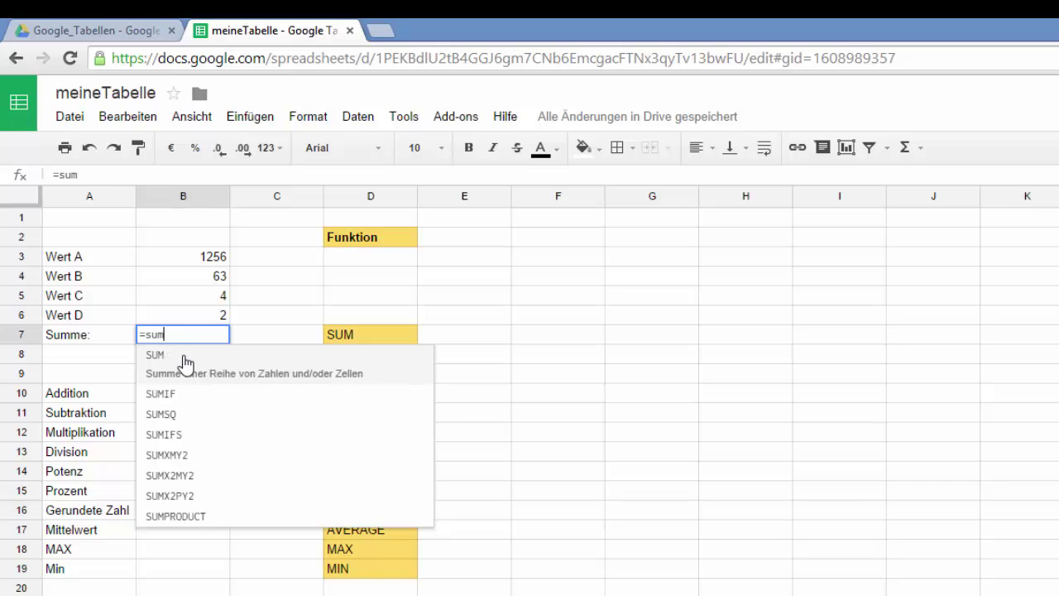
left_click(185, 363)
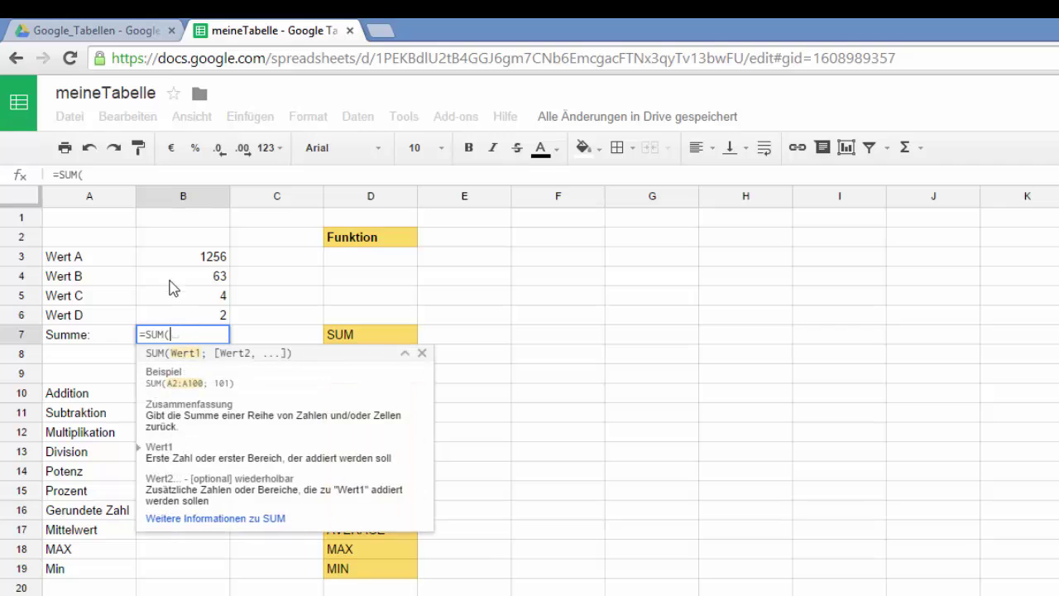
left_click_drag(172, 258, 168, 323)
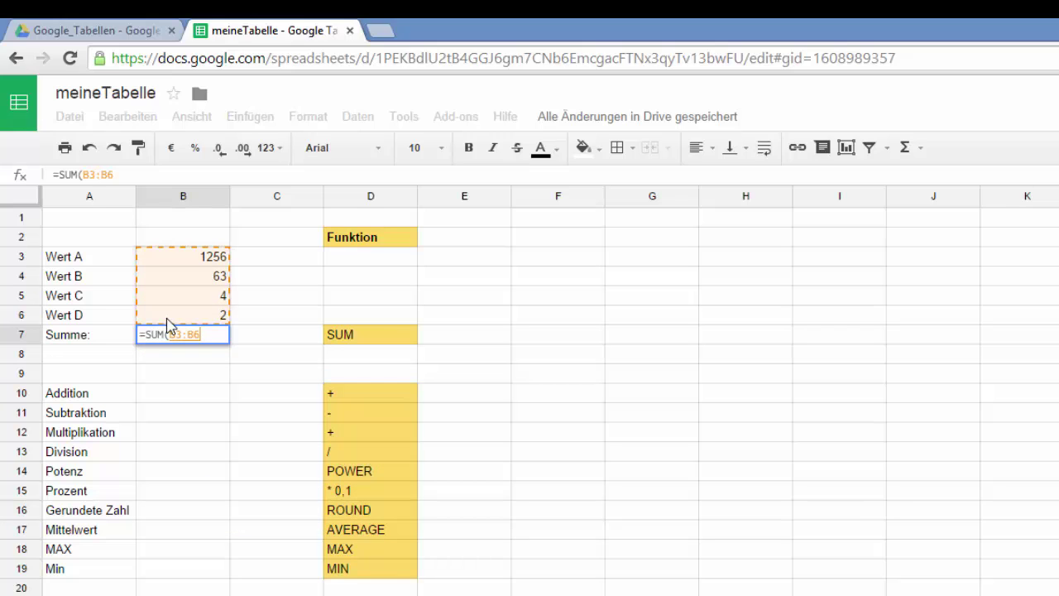
key("Return")
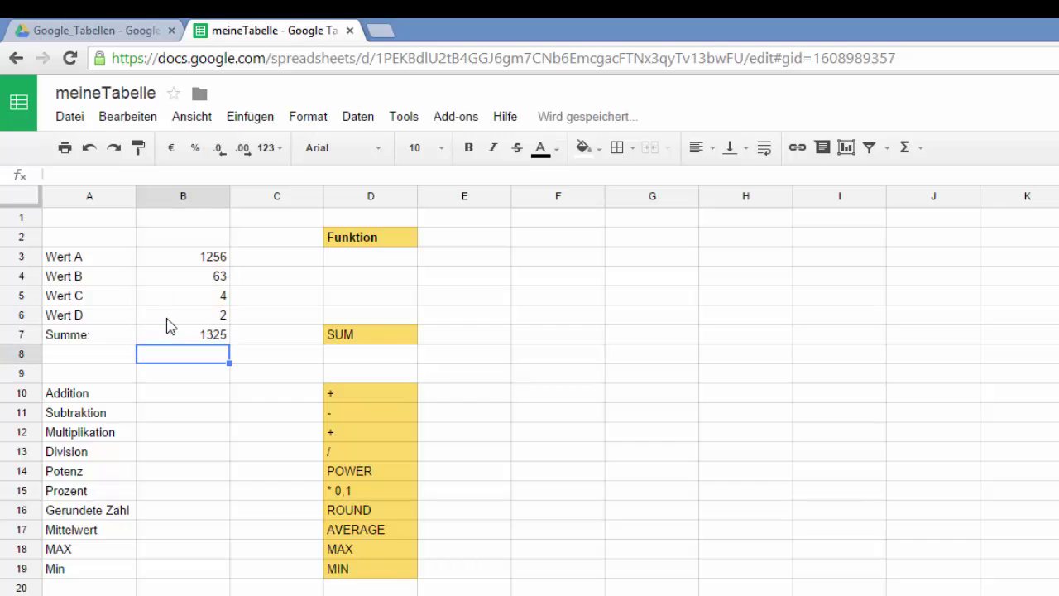
left_click(213, 338)
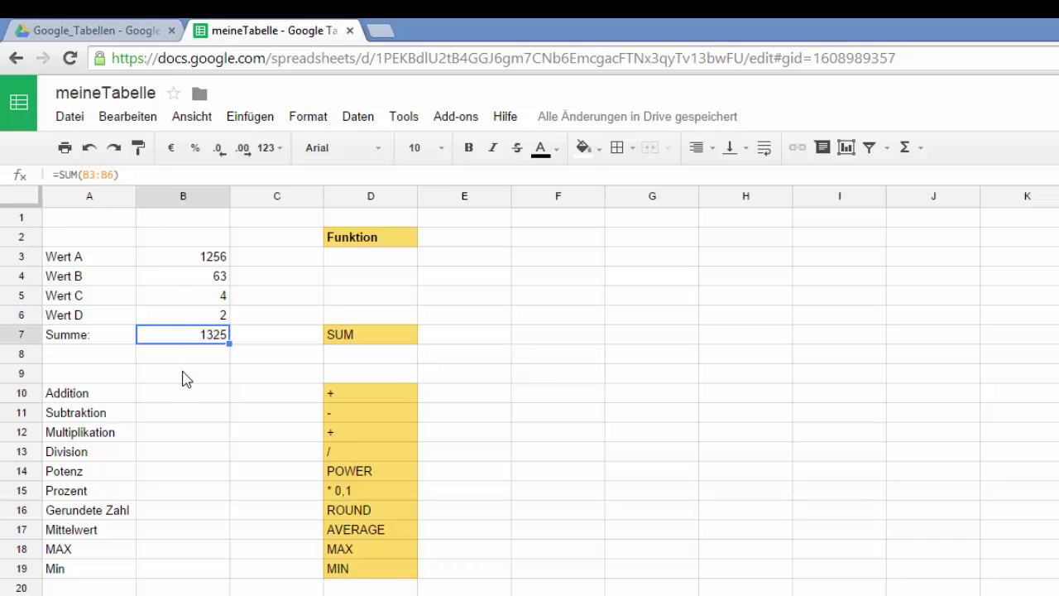
Enter the formula =B4+B6 in the Addition cell B10 to add Wert B and Wert D
left_click(174, 394)
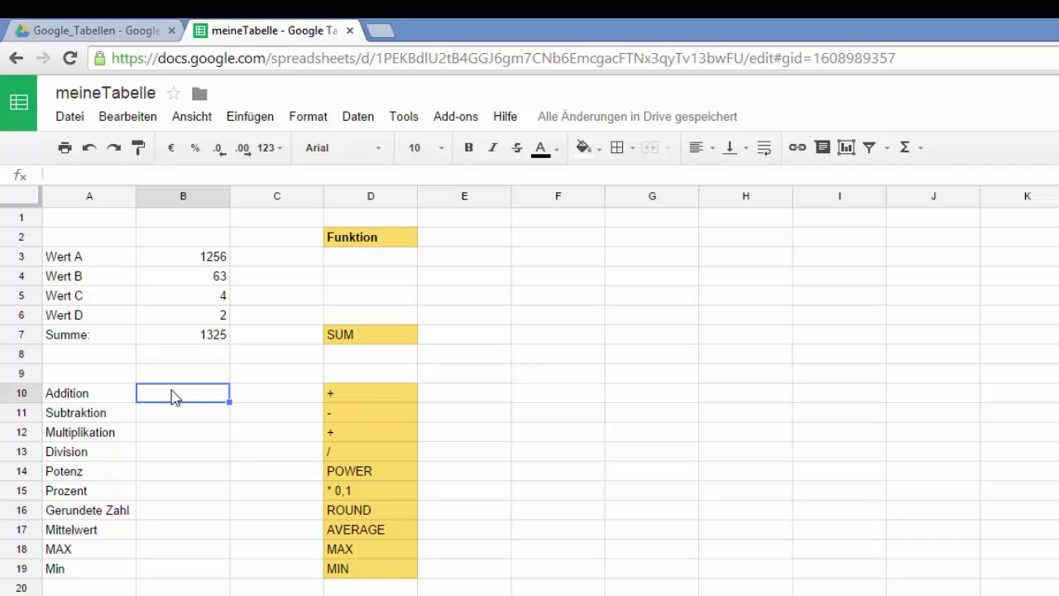
type("=")
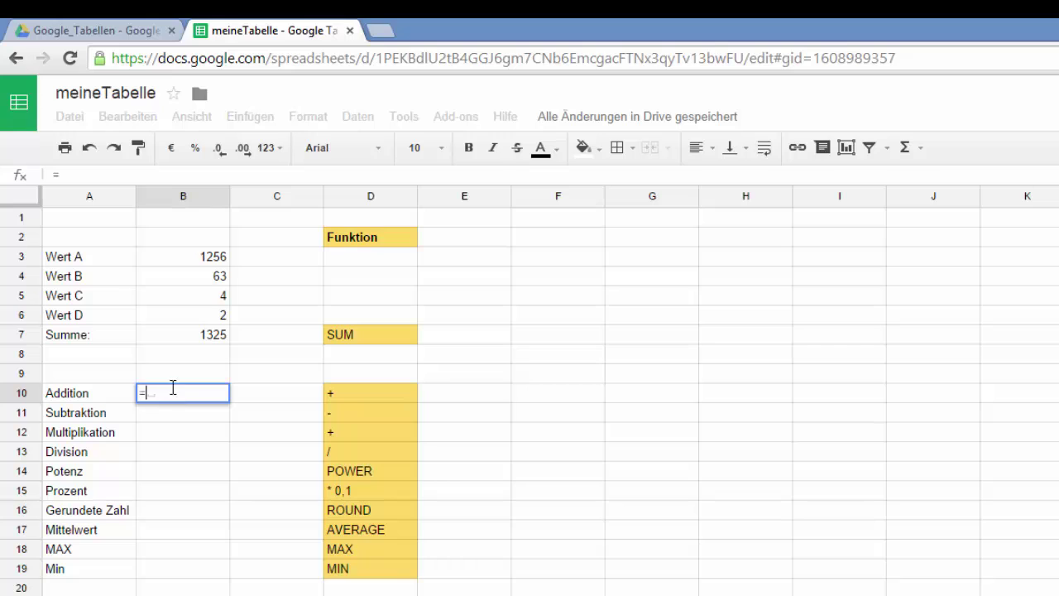
left_click(196, 282)
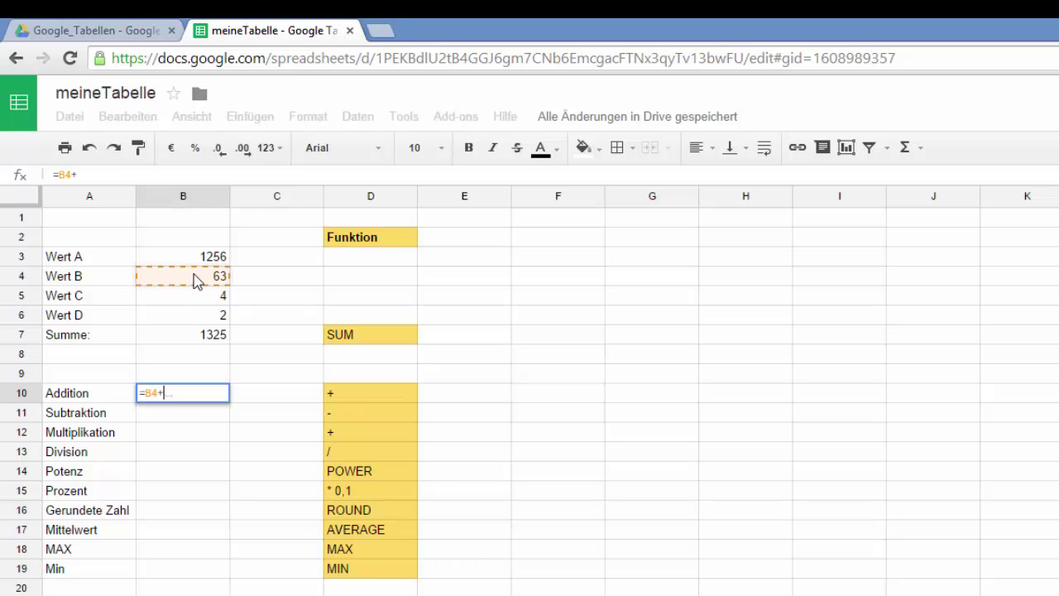
type("+")
left_click(176, 318)
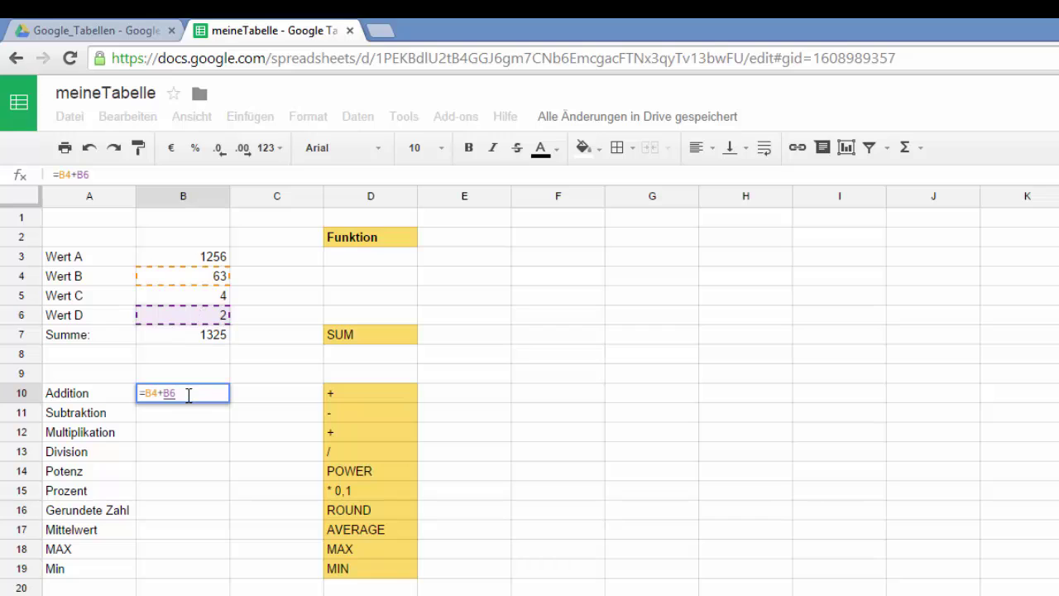
key("Return")
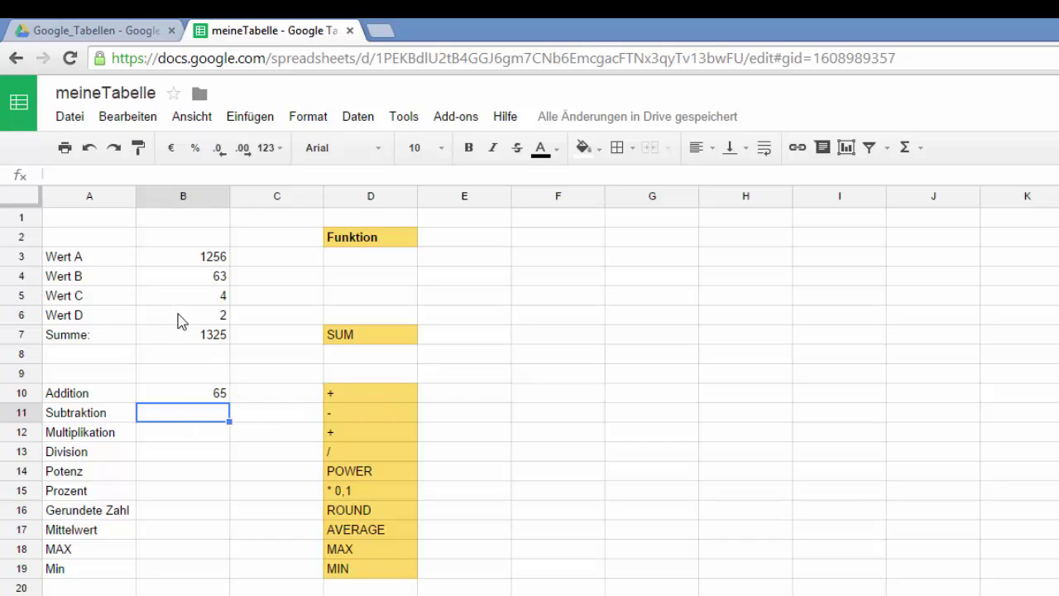
Enter the formula =B3-B4 in the Subtraktion cell B11 to subtract Wert B from Wert A
type("=")
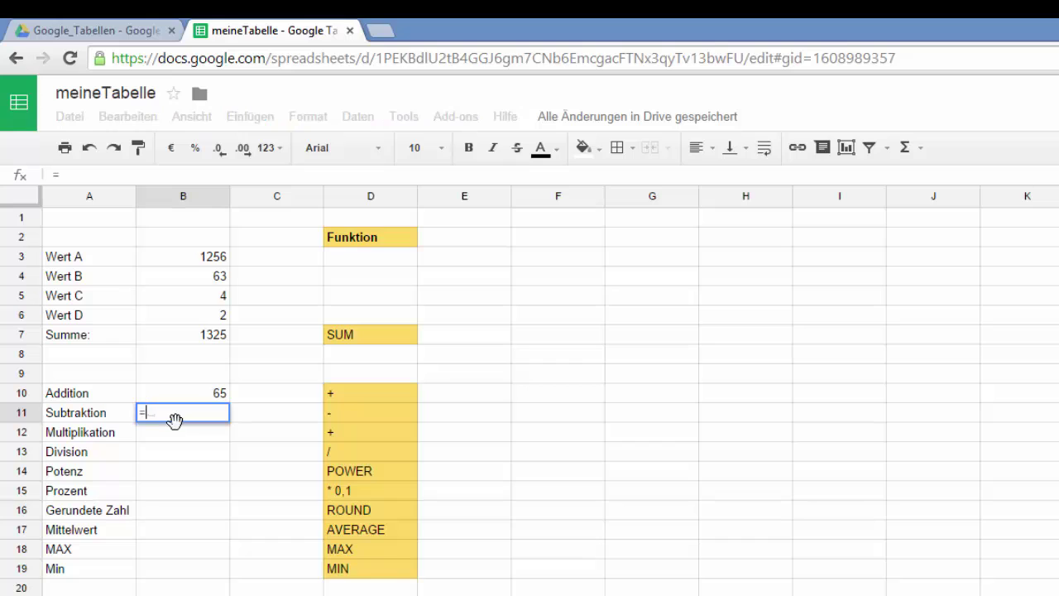
left_click(196, 263)
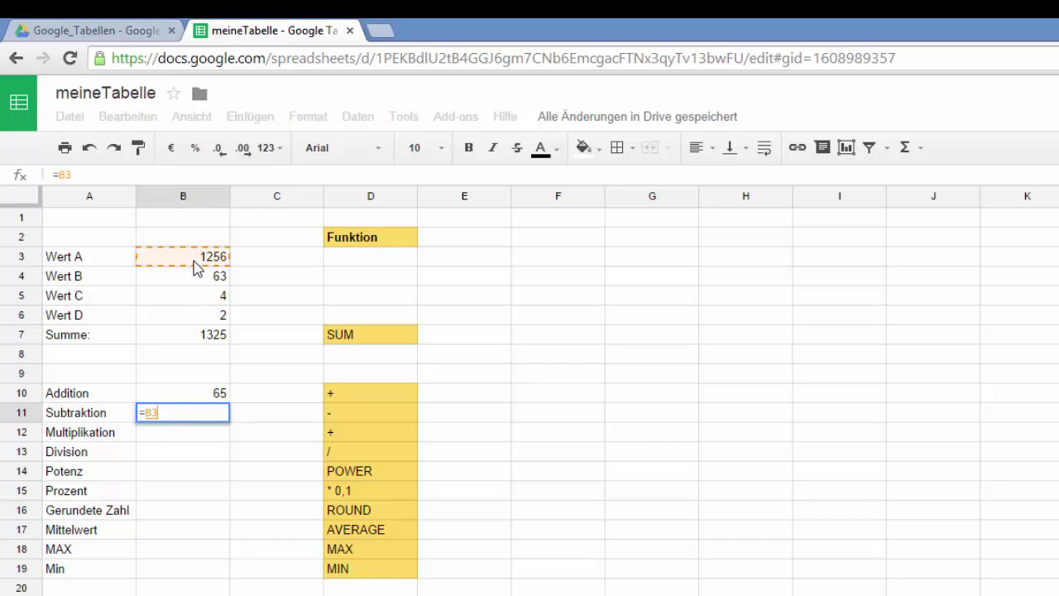
type("-")
left_click(194, 284)
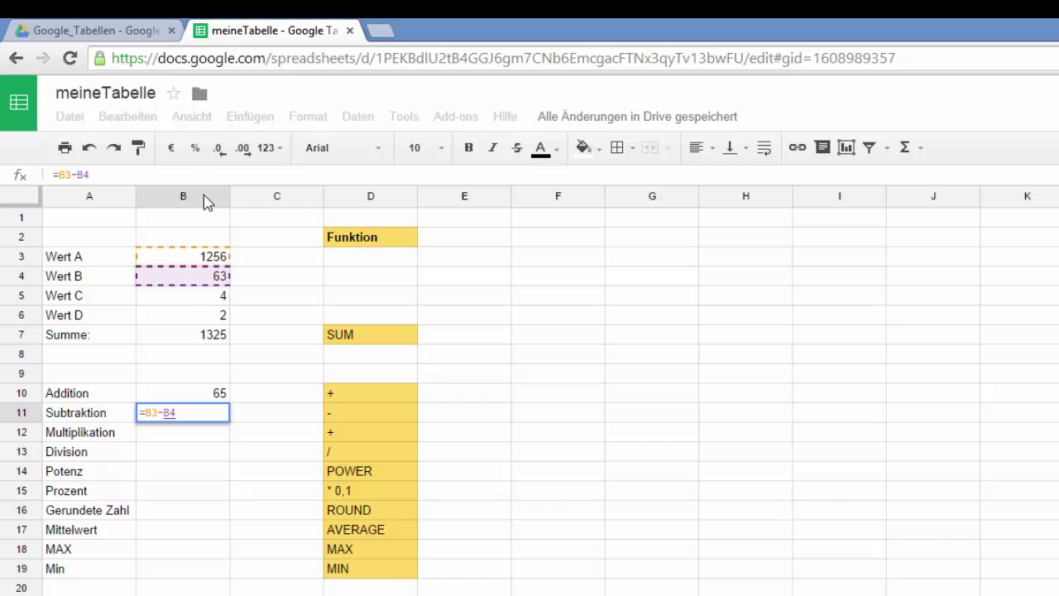
key("Return")
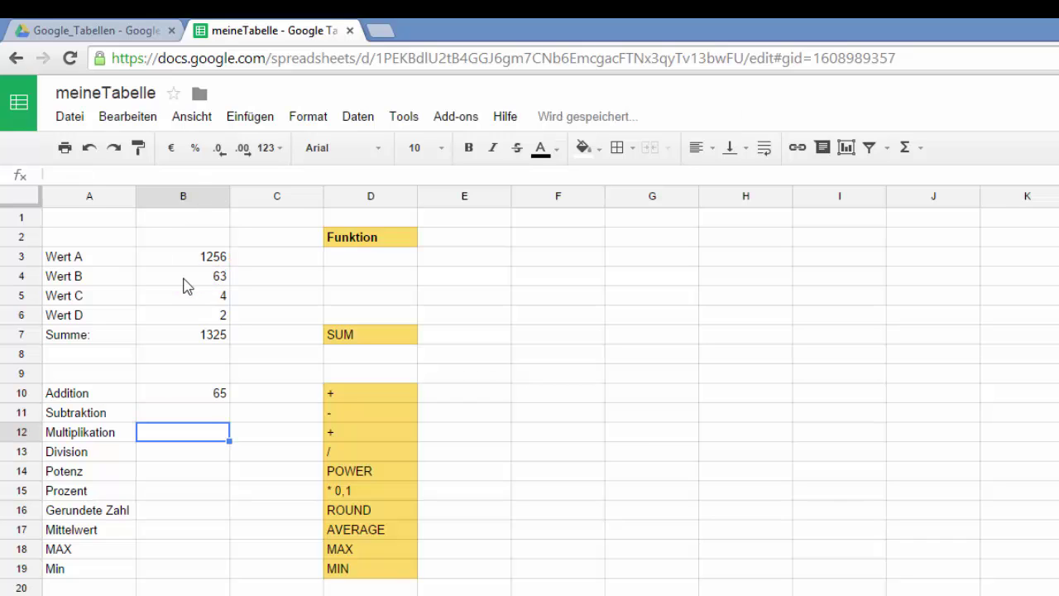
left_click(213, 416)
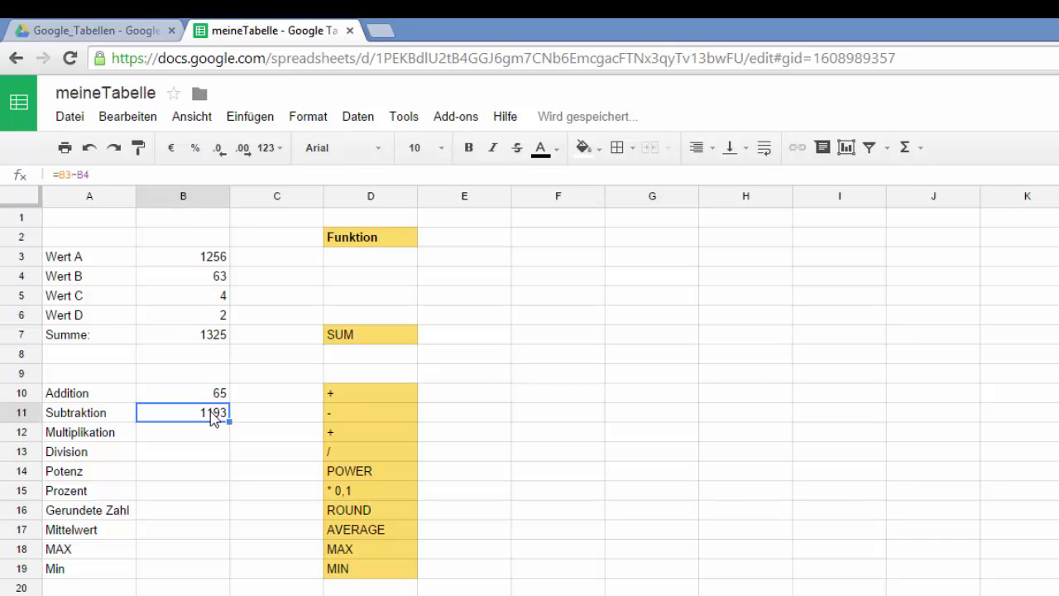
Set Wert B in cell B4 to 78
left_click(207, 279)
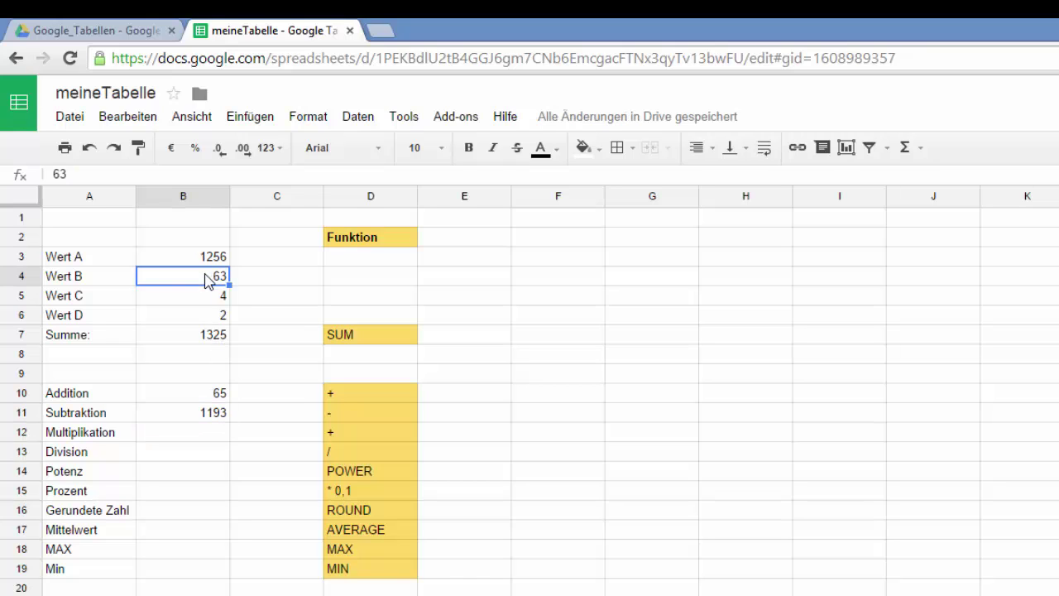
type("78")
key("Return")
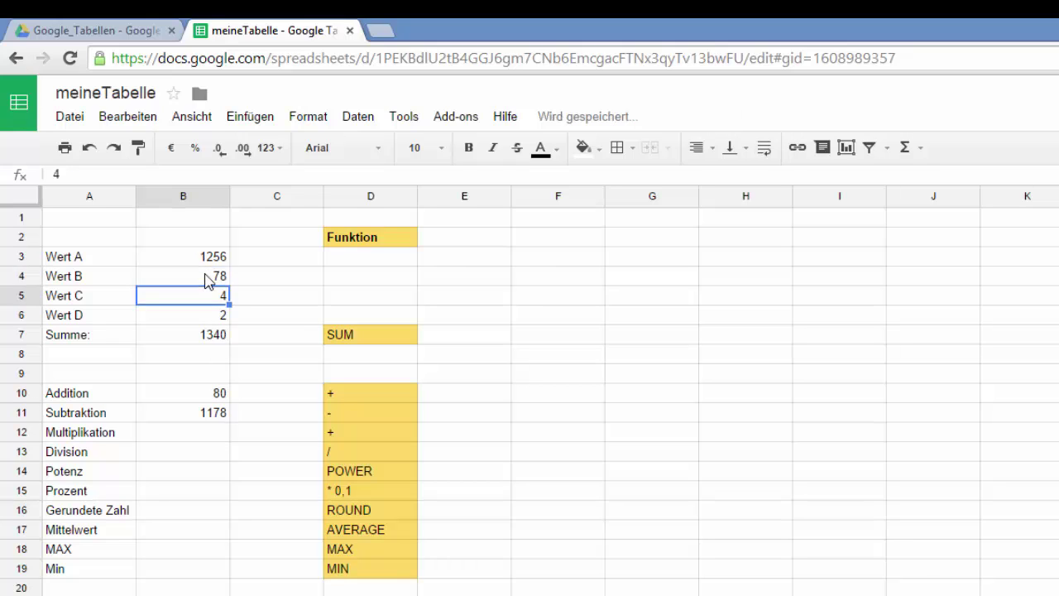
Correct the operator listed for Multiplikation in the Funktion column, cell D12, to *
left_click(184, 432)
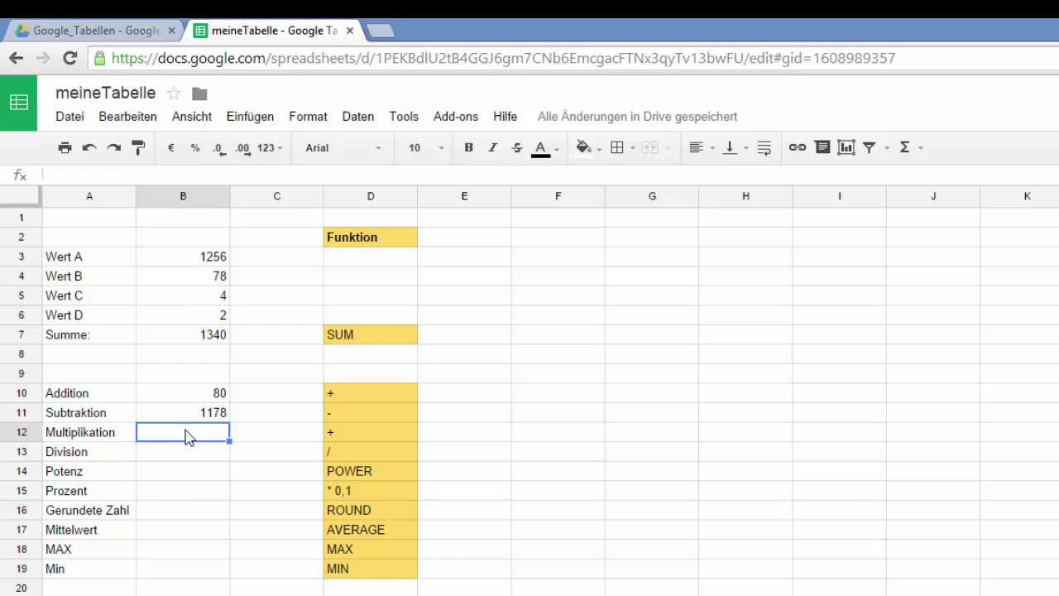
left_click(338, 436)
double_click(338, 436)
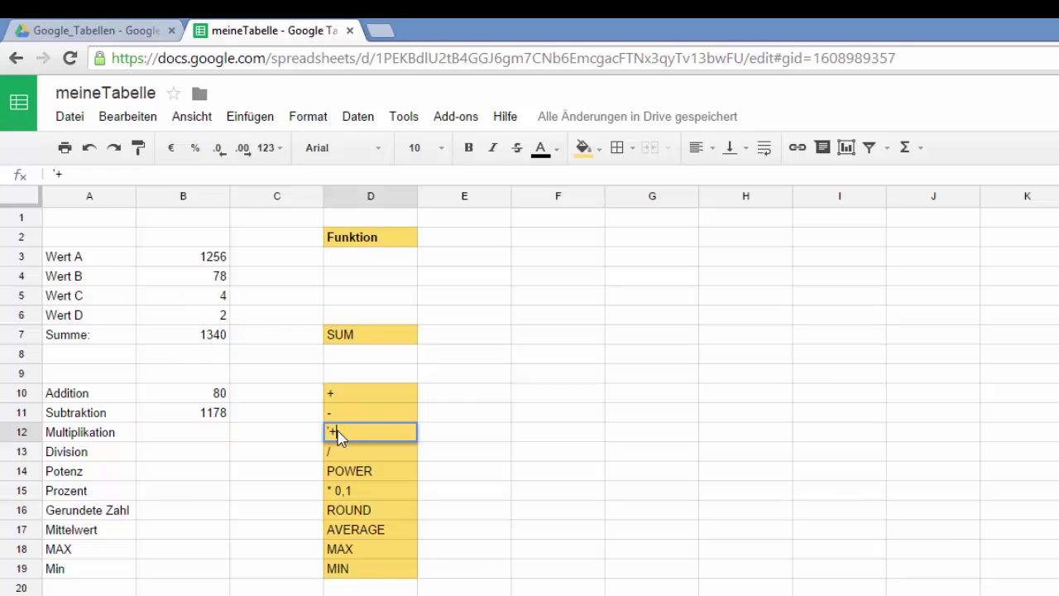
key("BackSpace")
type("*")
key("Delete")
key("Return")
Enter the formula =B4*B7 in the Multiplikation cell B12 to multiply Wert B by the Summe
left_click(213, 439)
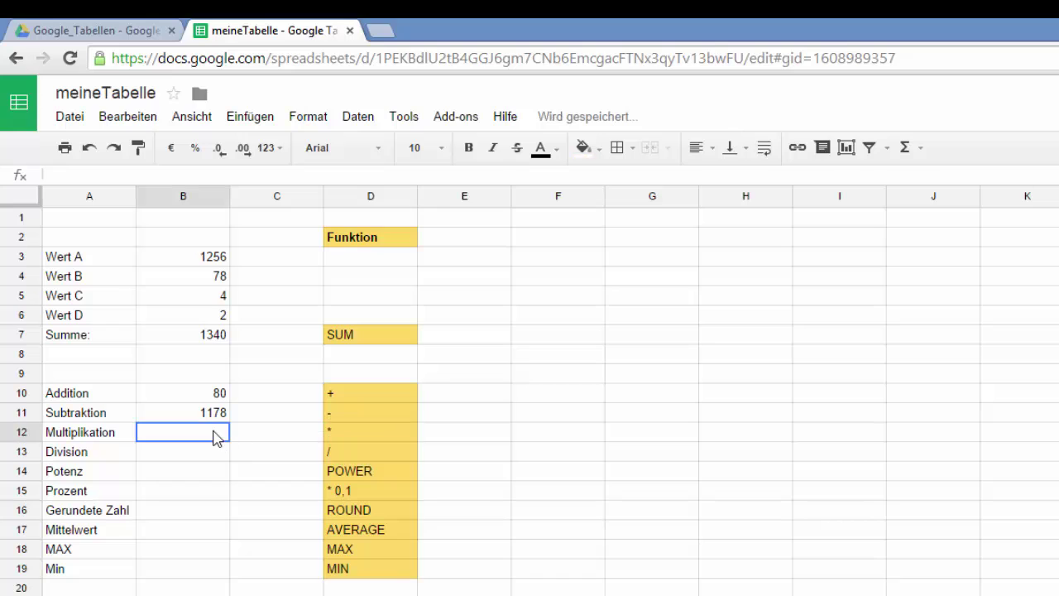
type("=")
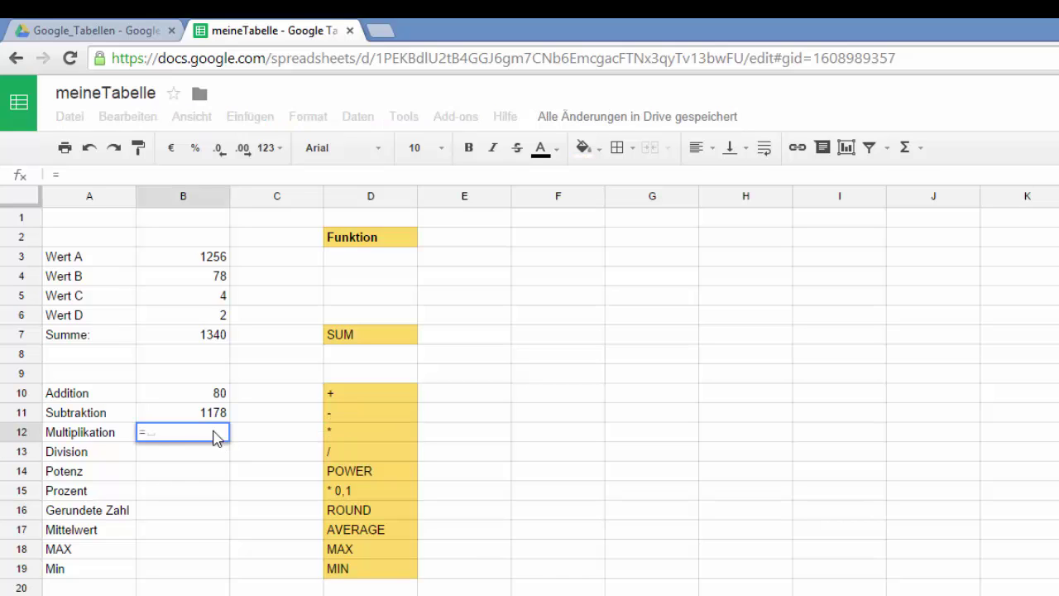
left_click(175, 281)
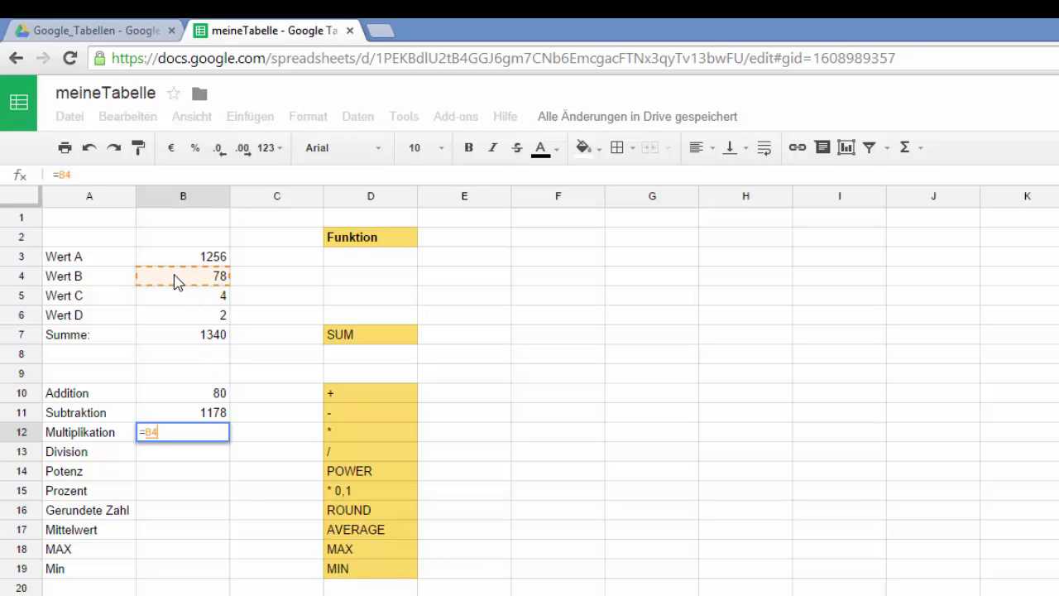
type("*")
left_click(165, 342)
key("Return")
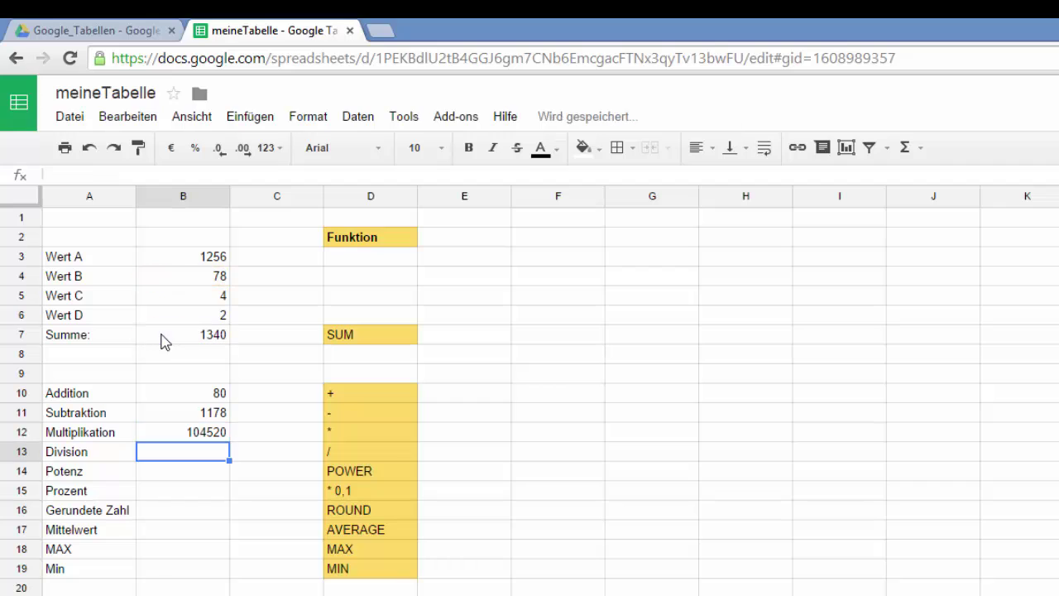
left_click(183, 430)
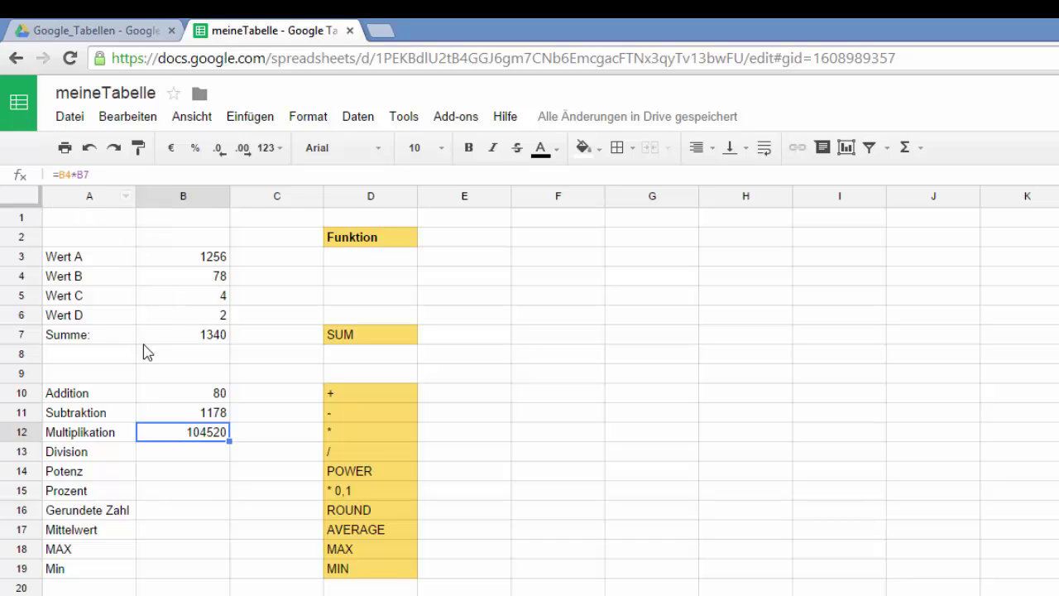
Enter the formula =B3/B4 in the Division cell B13 to divide Wert A by Wert B
left_click(173, 455)
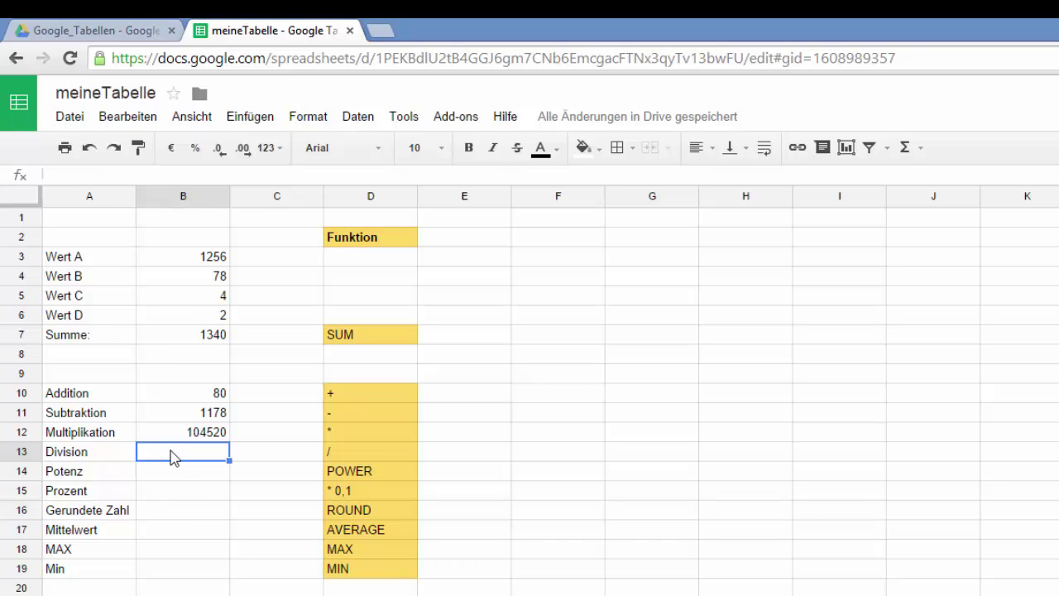
type("=")
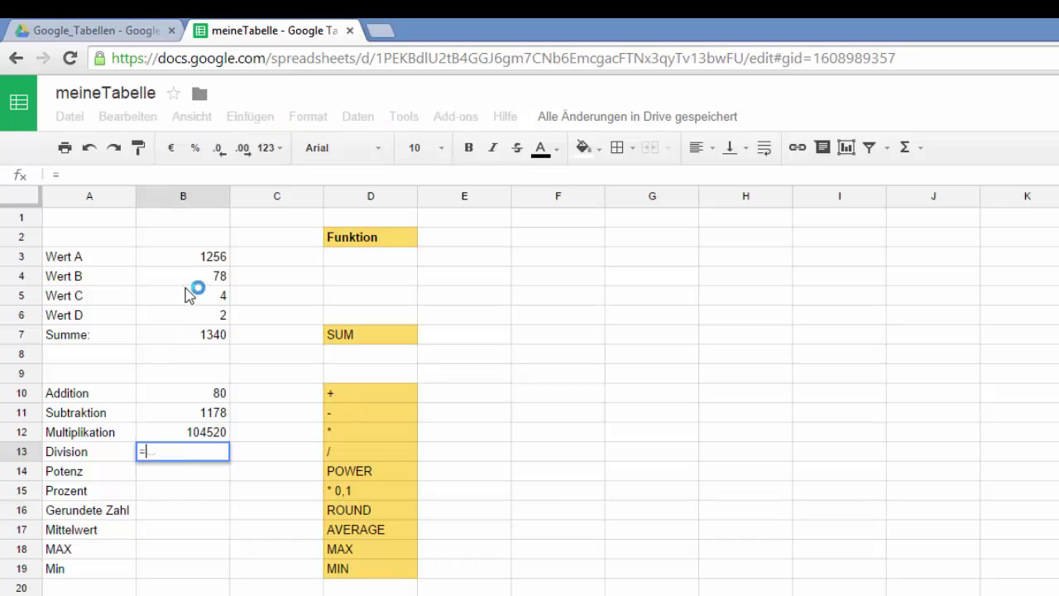
left_click(176, 260)
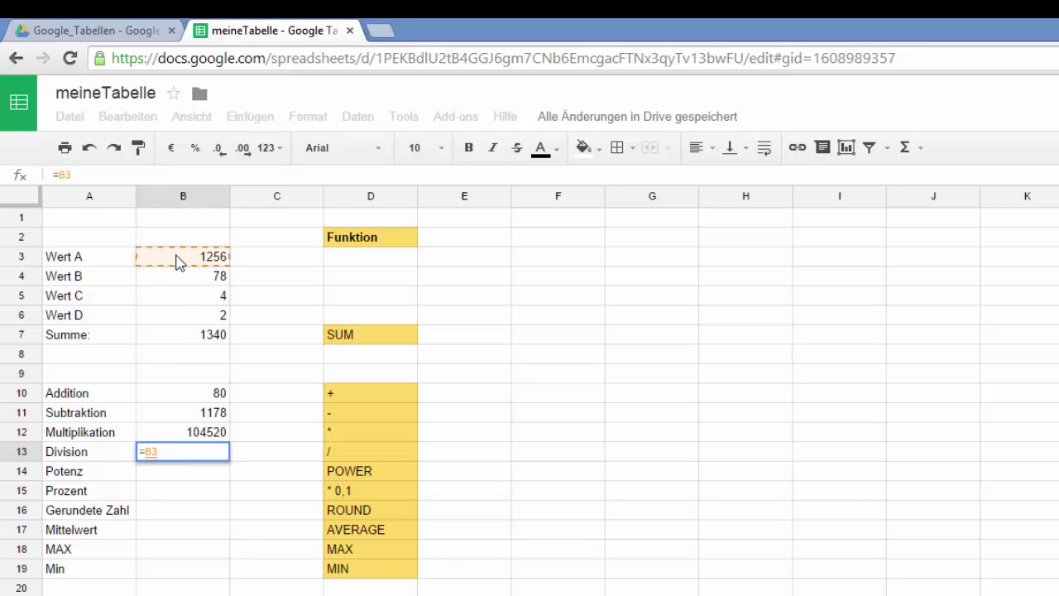
type("/")
left_click(208, 283)
key("Return")
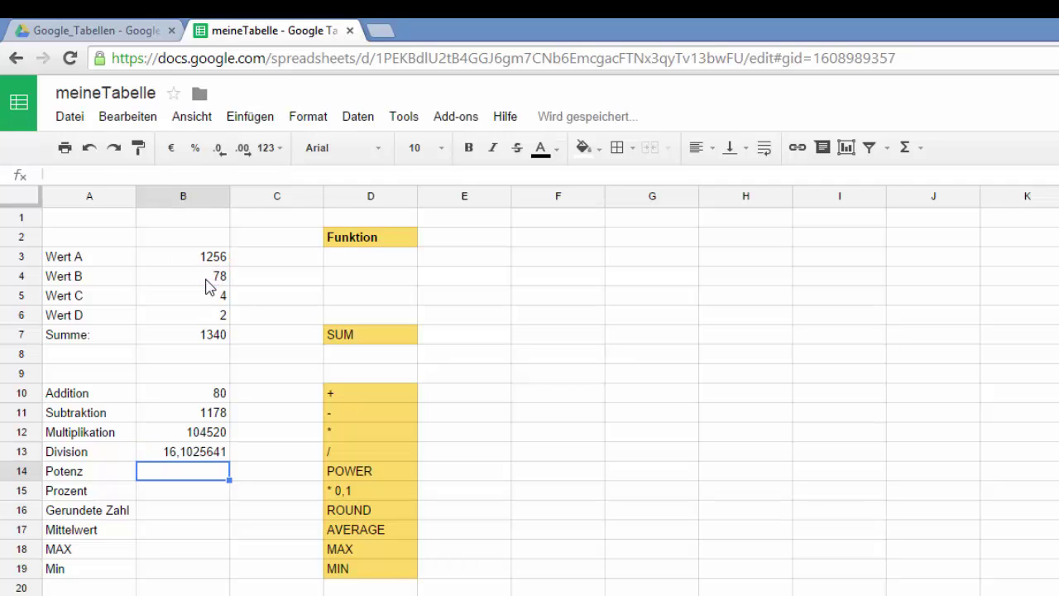
left_click(190, 455)
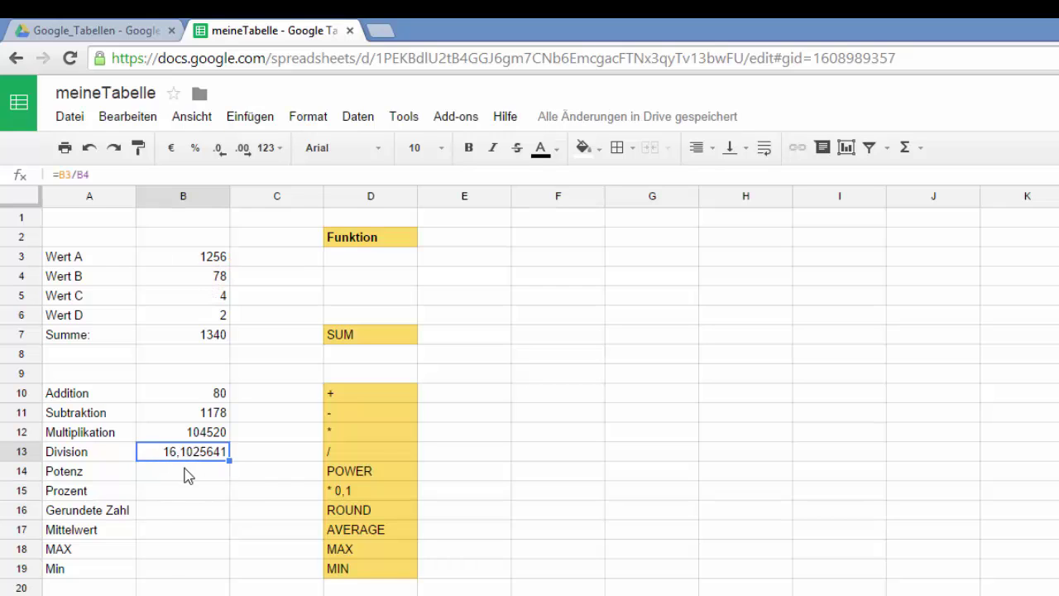
Enter the formula =POWER(B5;B6) in the Potenz cell B14 to raise Wert C to the power of Wert D
left_click(168, 478)
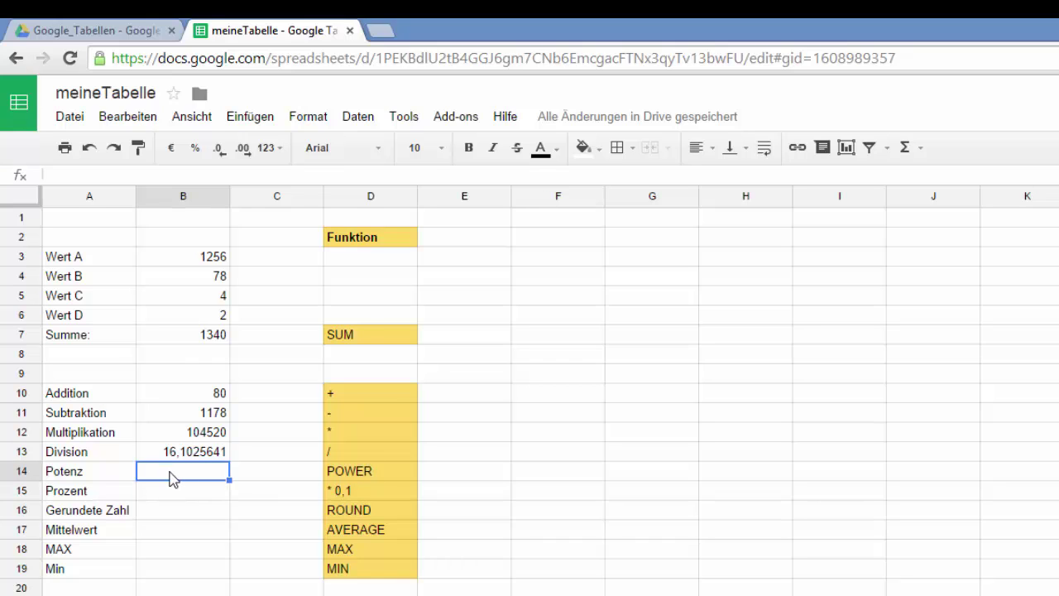
type("POWER")
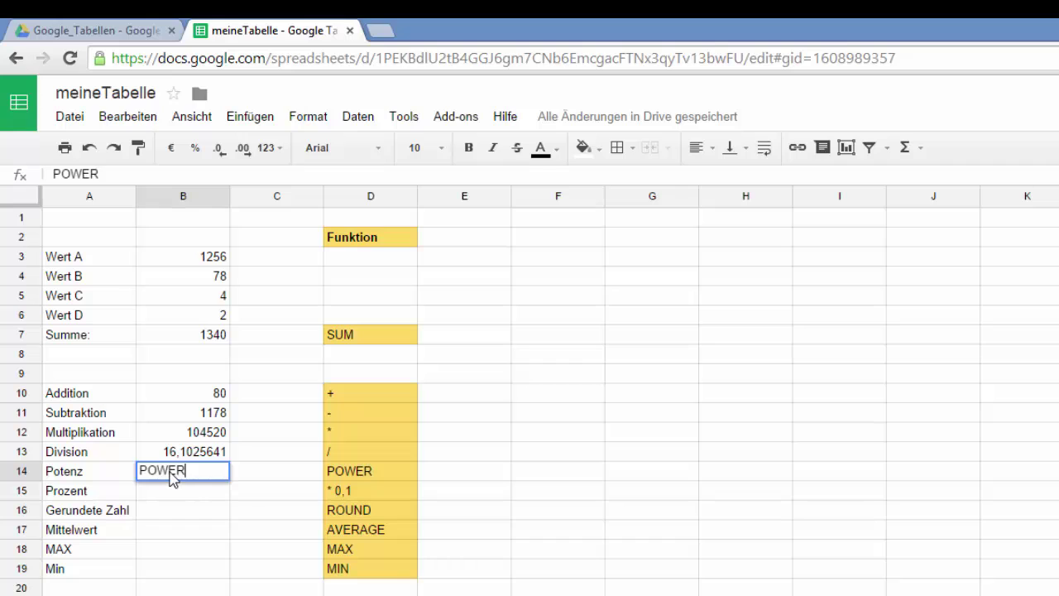
key("Left")
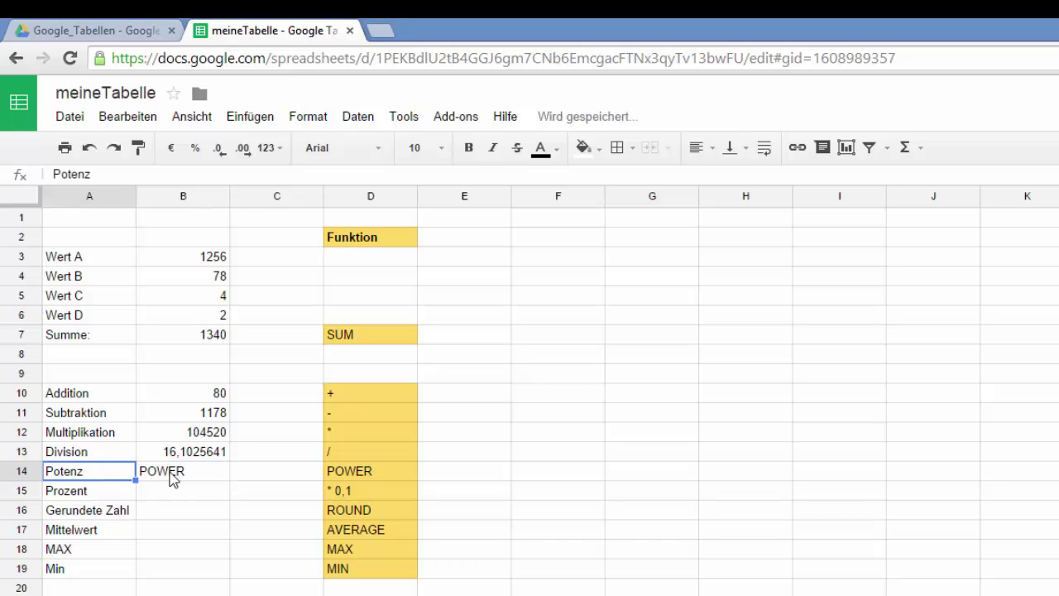
left_click(171, 479)
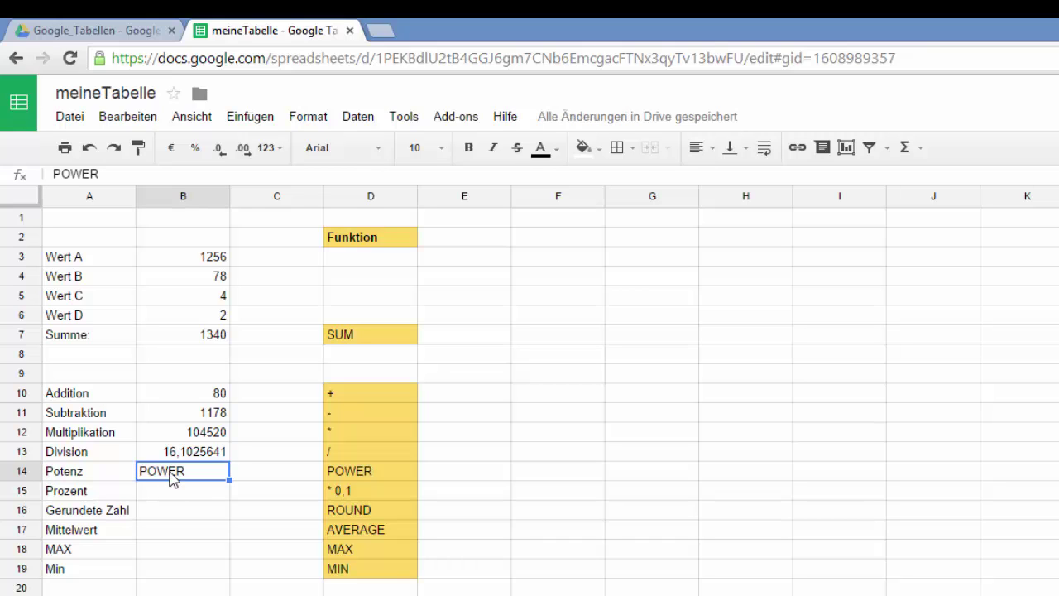
double_click(171, 478)
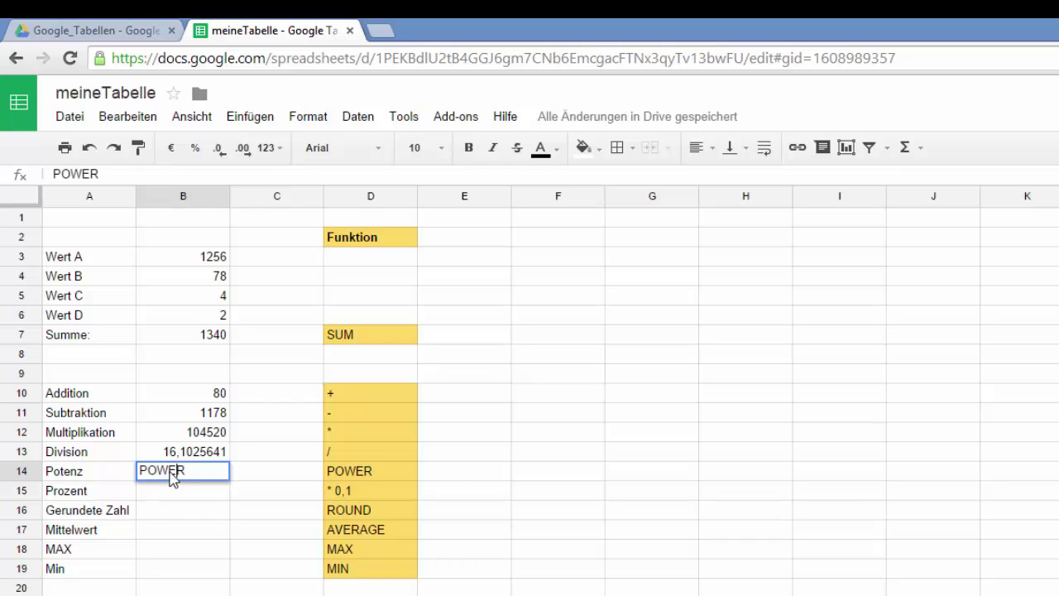
type("=")
key("Right")
key("Right")
key("Right")
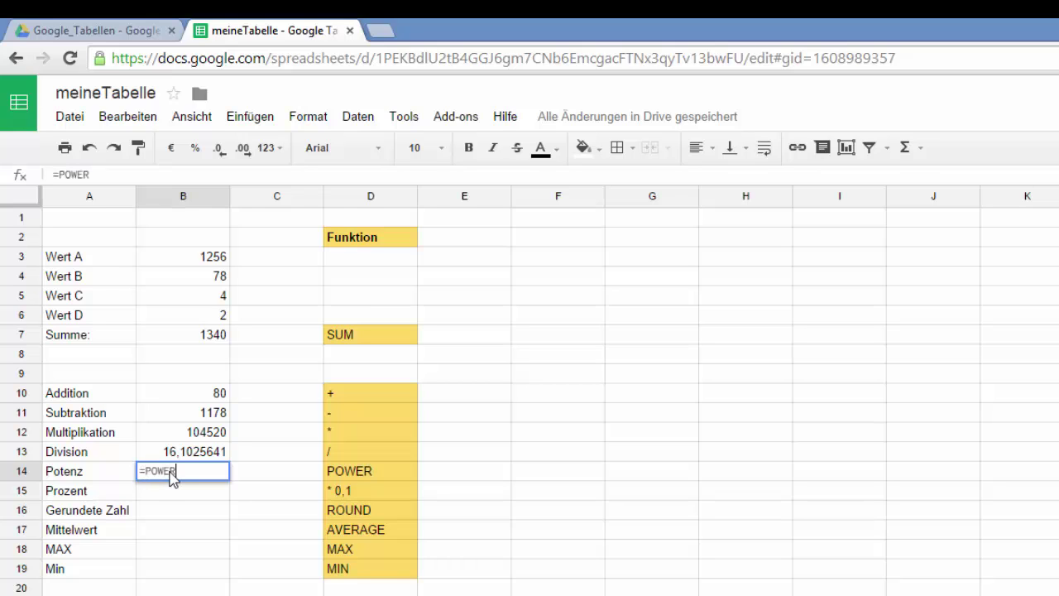
type("(")
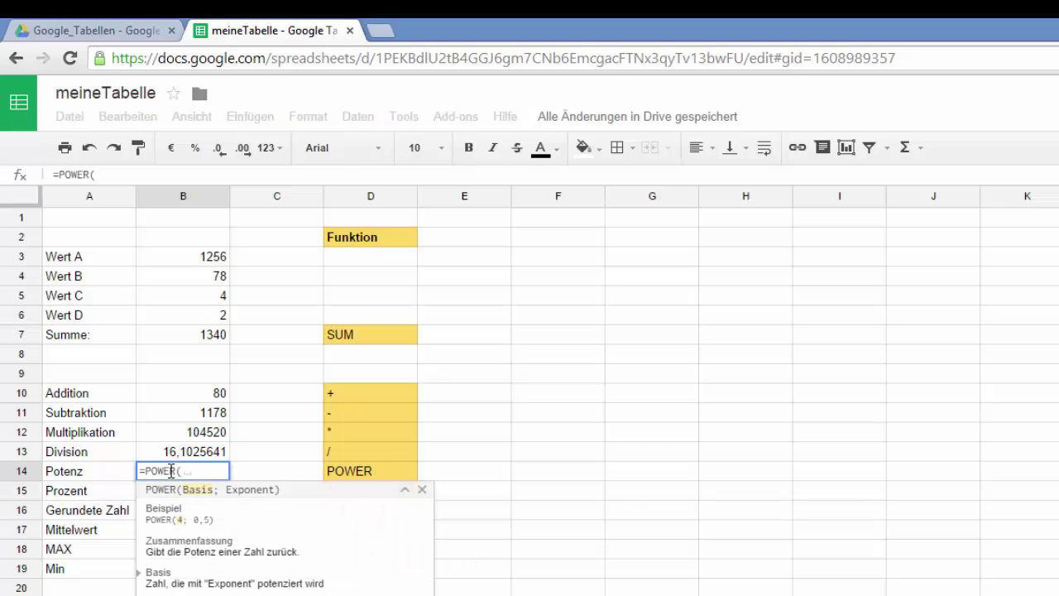
left_click(179, 300)
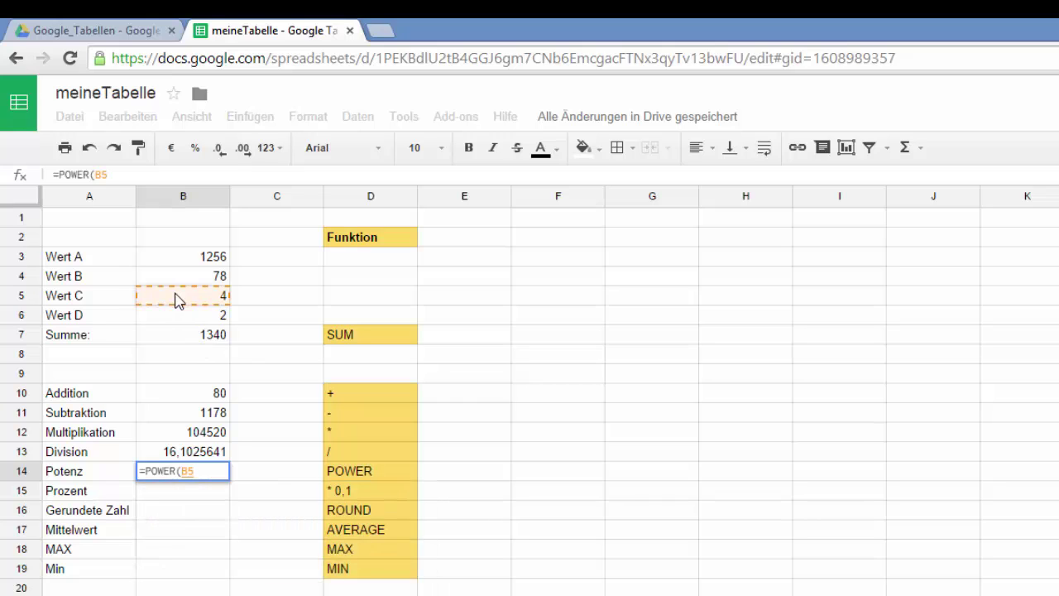
type(";")
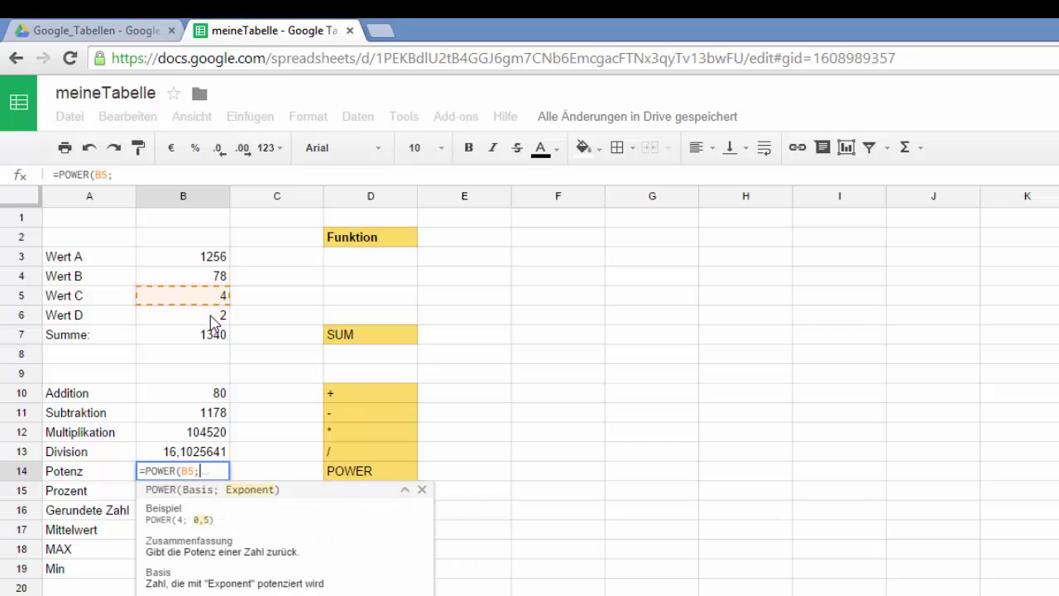
left_click(214, 322)
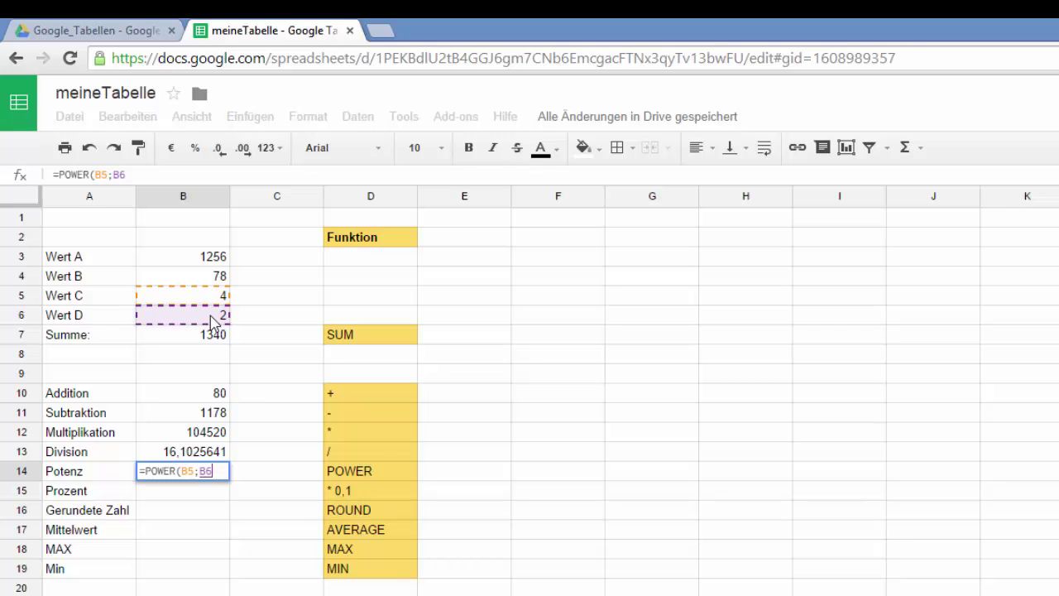
key("Return")
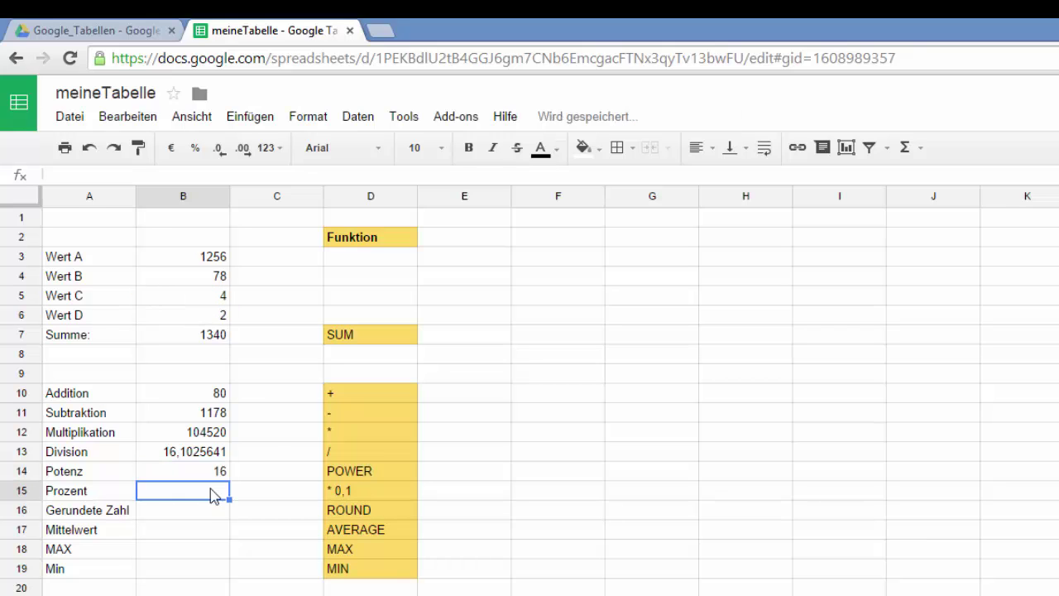
Change the base in the Potenz formula in cell B14 to Wert B, giving =POWER(B4;B6)
left_click(211, 470)
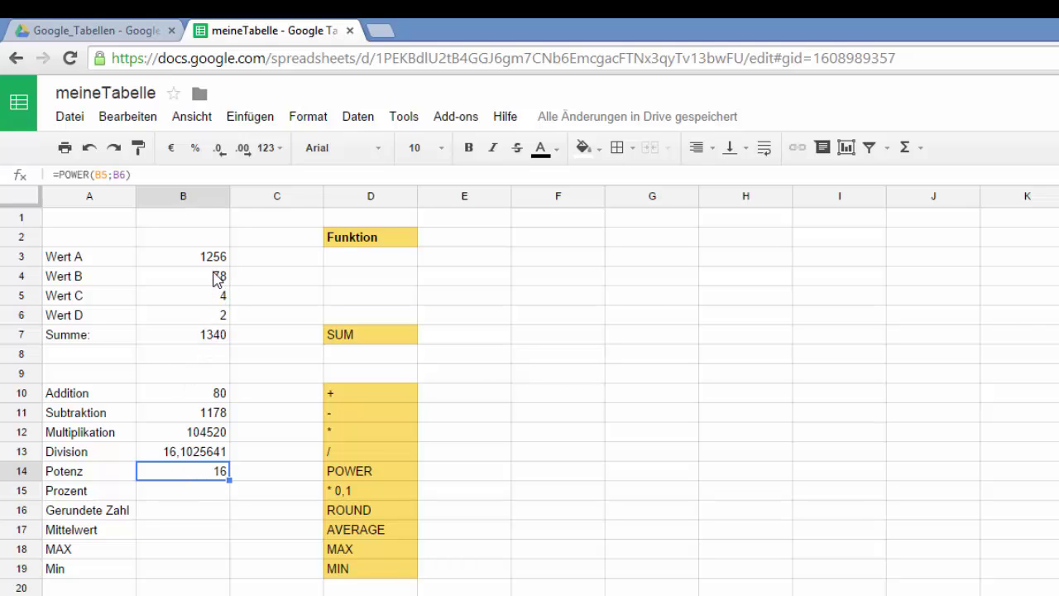
left_click(108, 173)
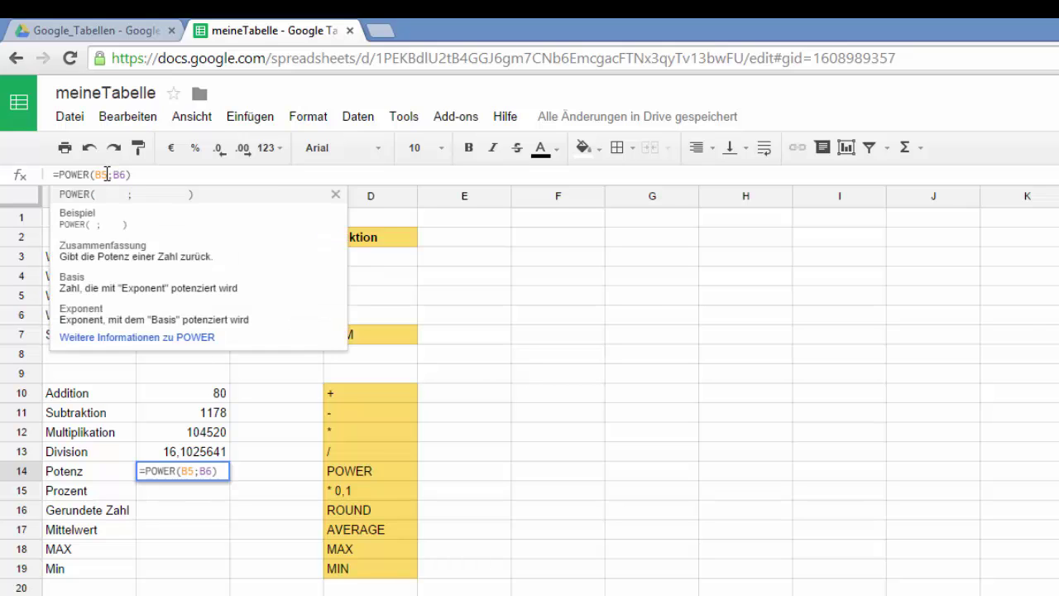
key("BackSpace")
type("4")
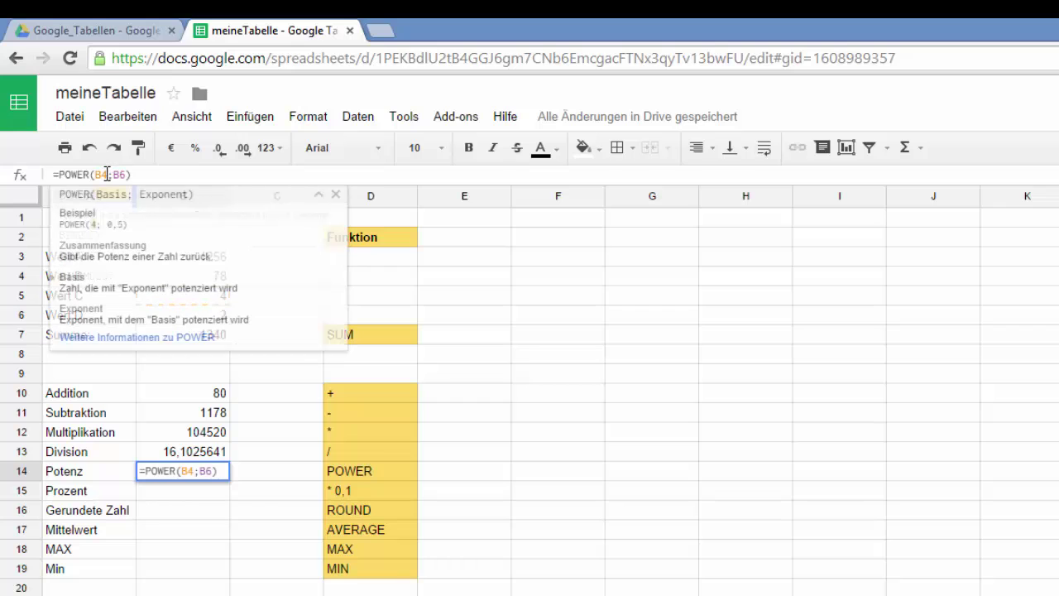
key("Return")
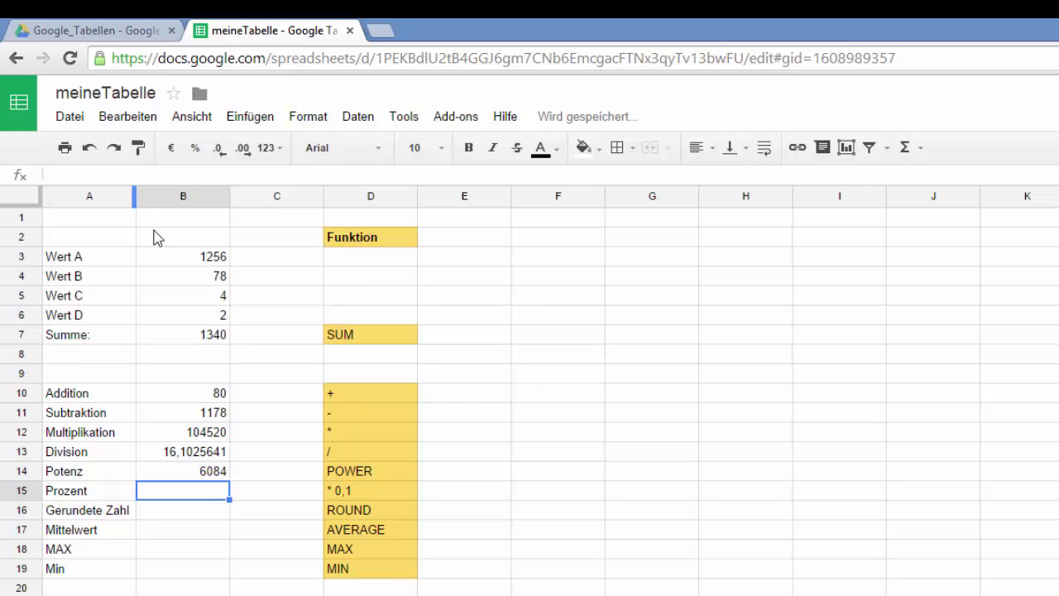
left_click(183, 476)
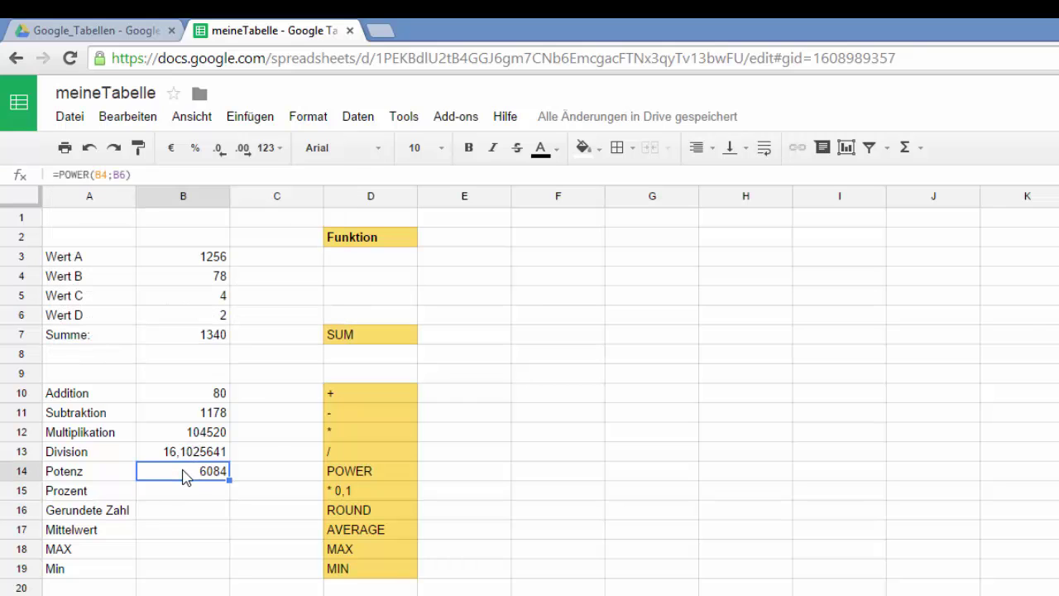
Enter the formula =B3*0,05 in the Prozent cell B15 to calculate five percent of Wert A
left_click(172, 490)
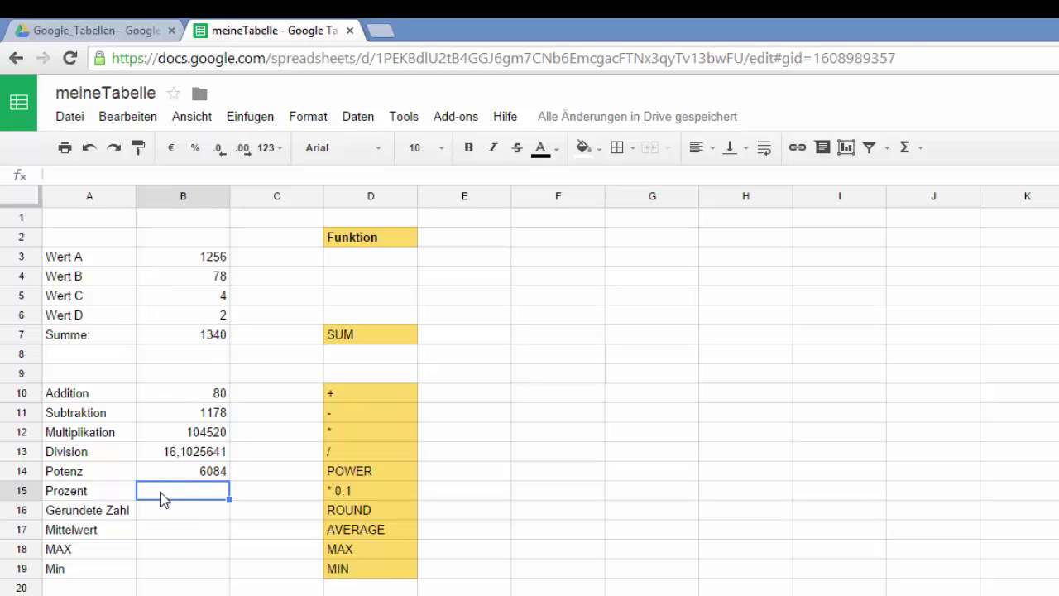
type("=")
left_click(189, 266)
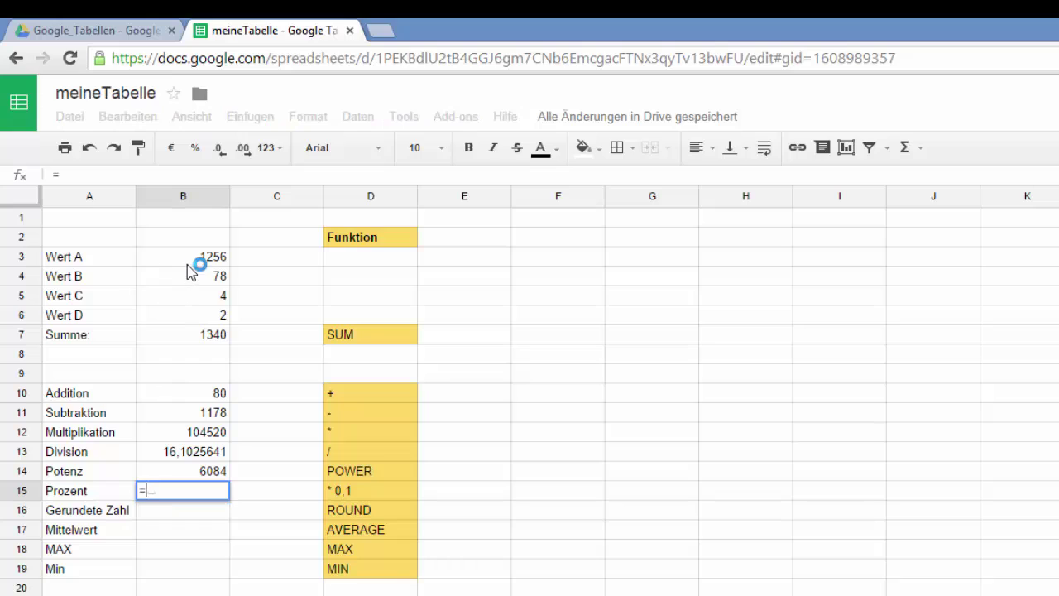
left_click(192, 261)
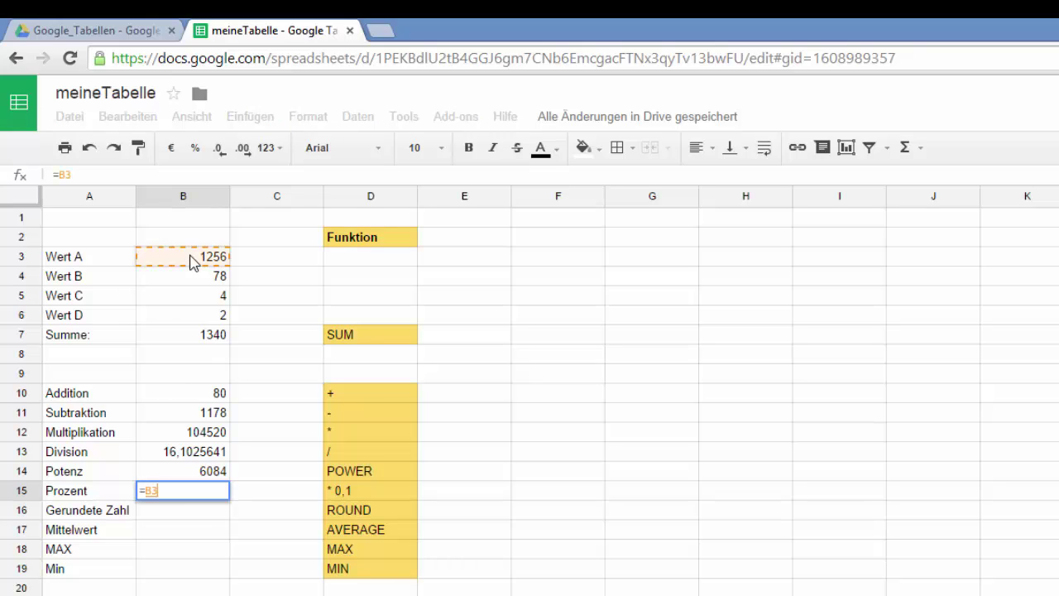
type("*0,05")
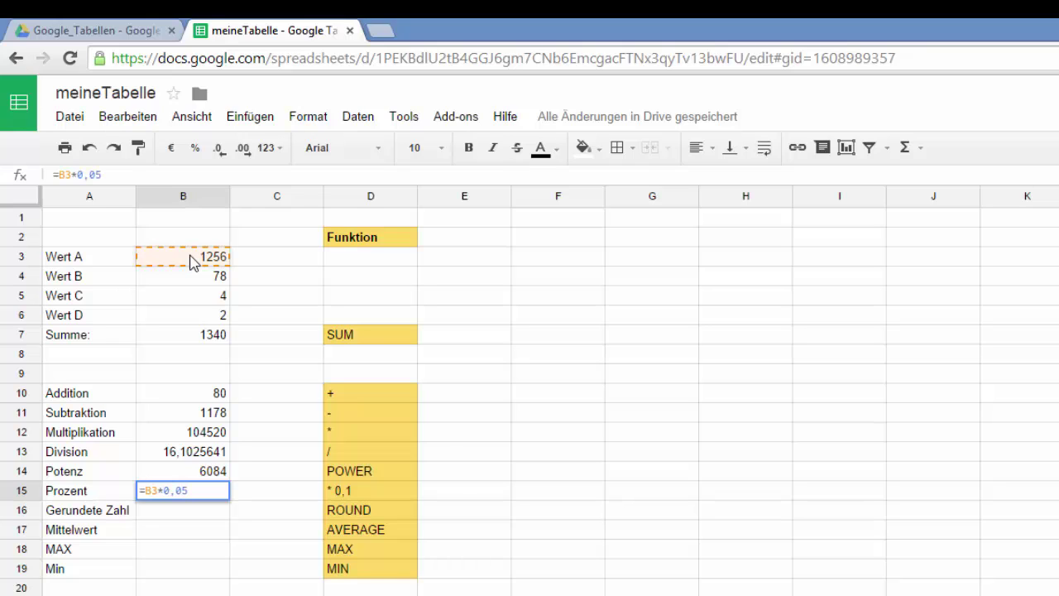
key("Return")
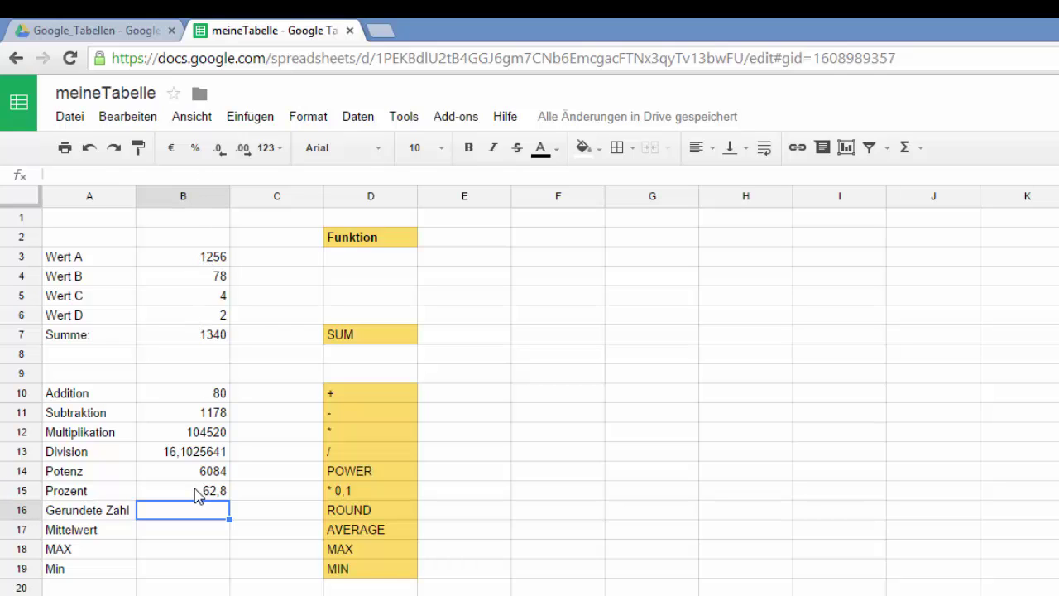
Enter a ROUND formula in the Gerundete Zahl cell B16 that rounds the Prozent value in B15
left_click(168, 534)
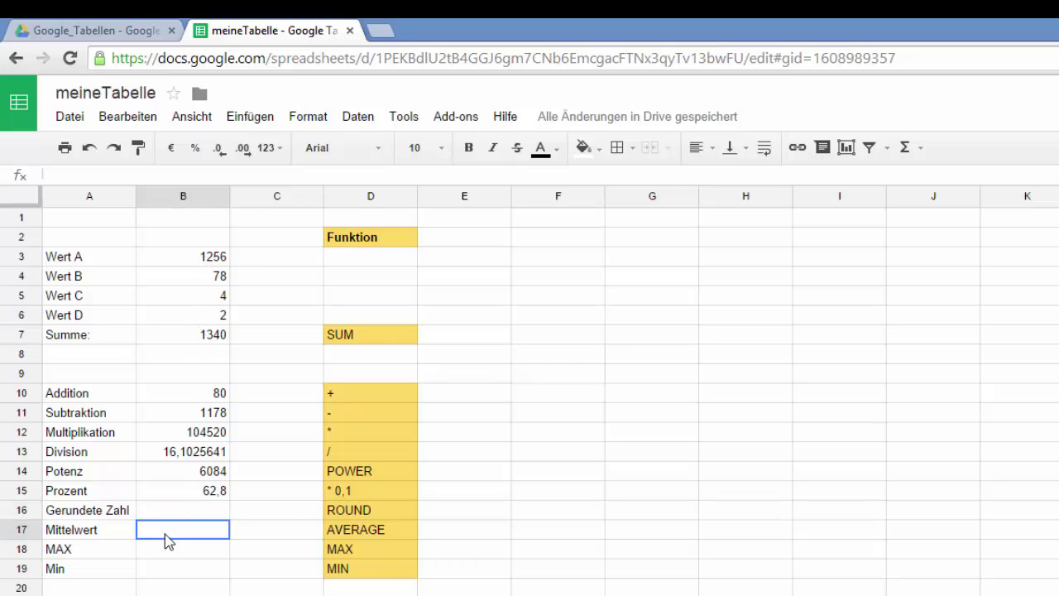
left_click(169, 515)
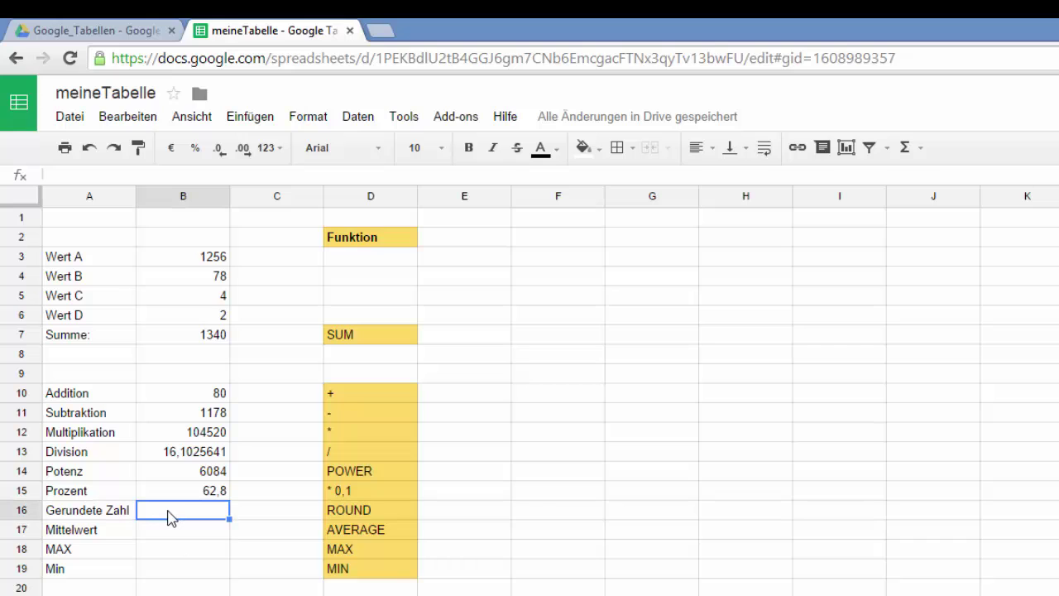
type("=ROUND")
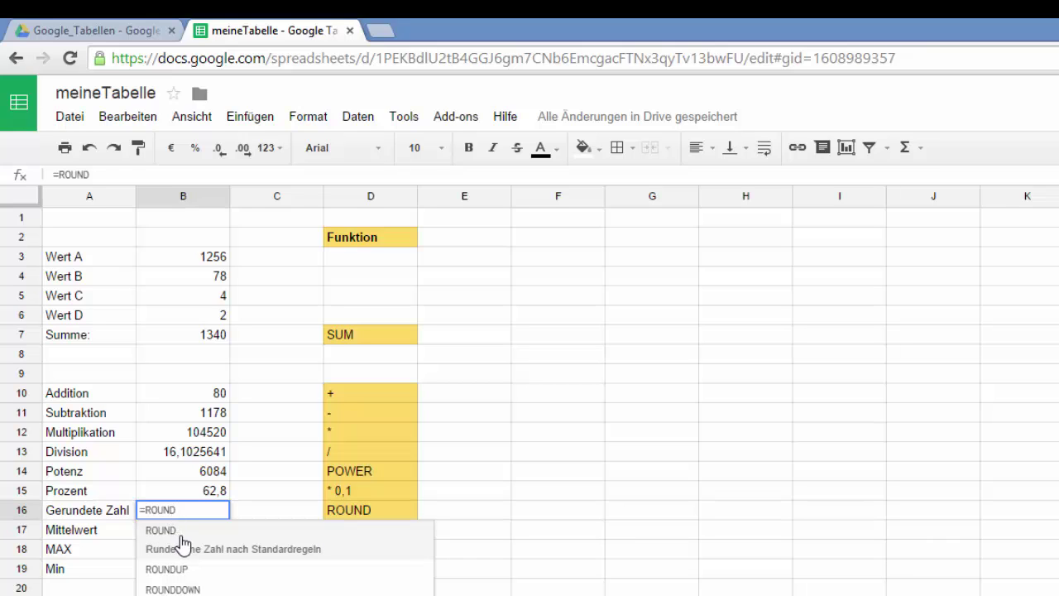
left_click(183, 544)
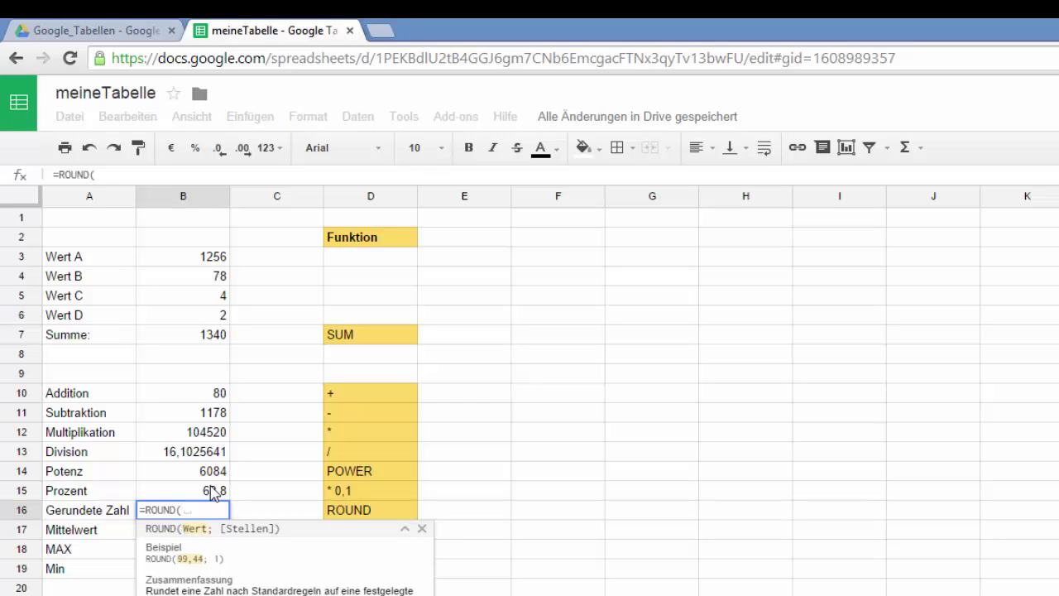
left_click(213, 493)
key("Return")
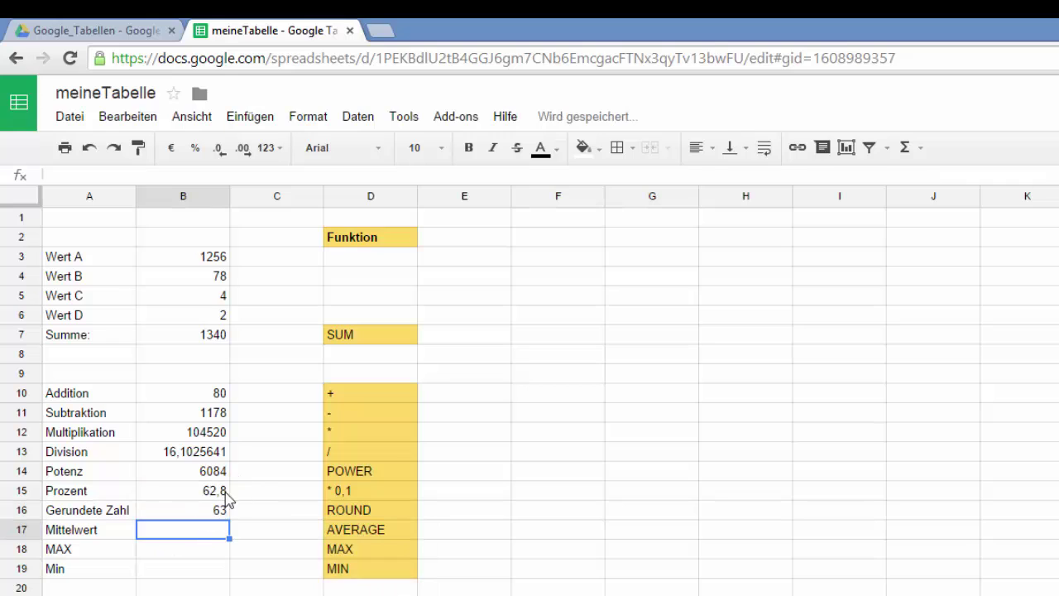
Enter the formula =AVERAGE(B3:B7) in the Mittelwert cell B17 and review it
double_click(164, 534)
type("=A")
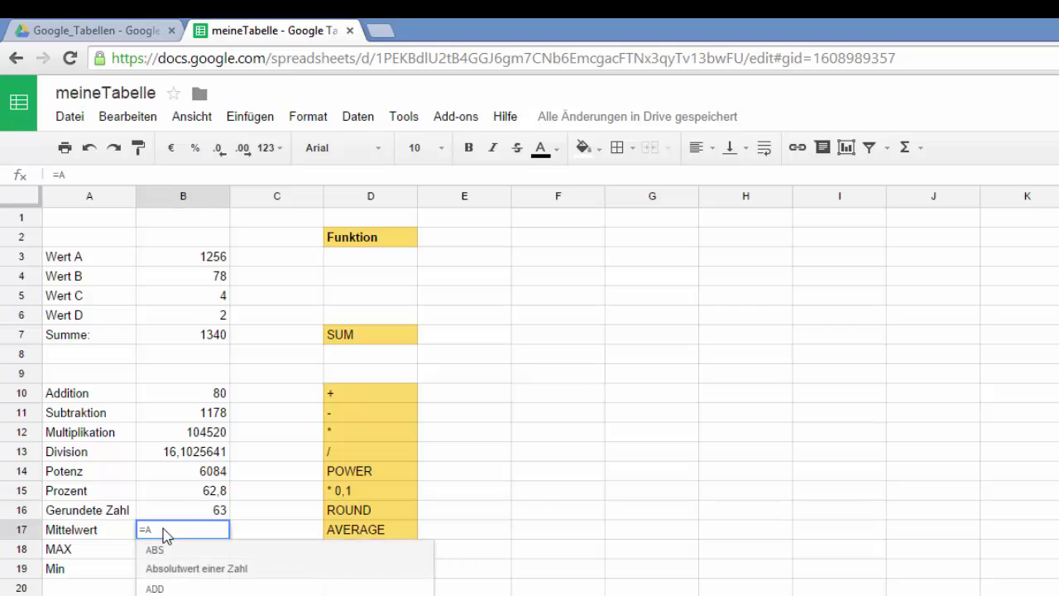
type("ver")
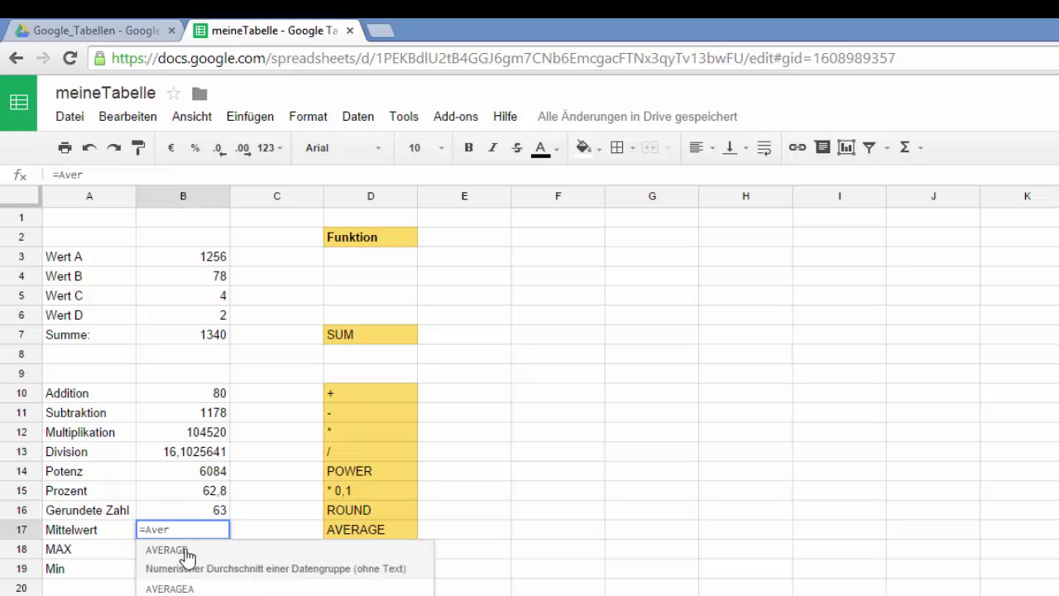
left_click(187, 557)
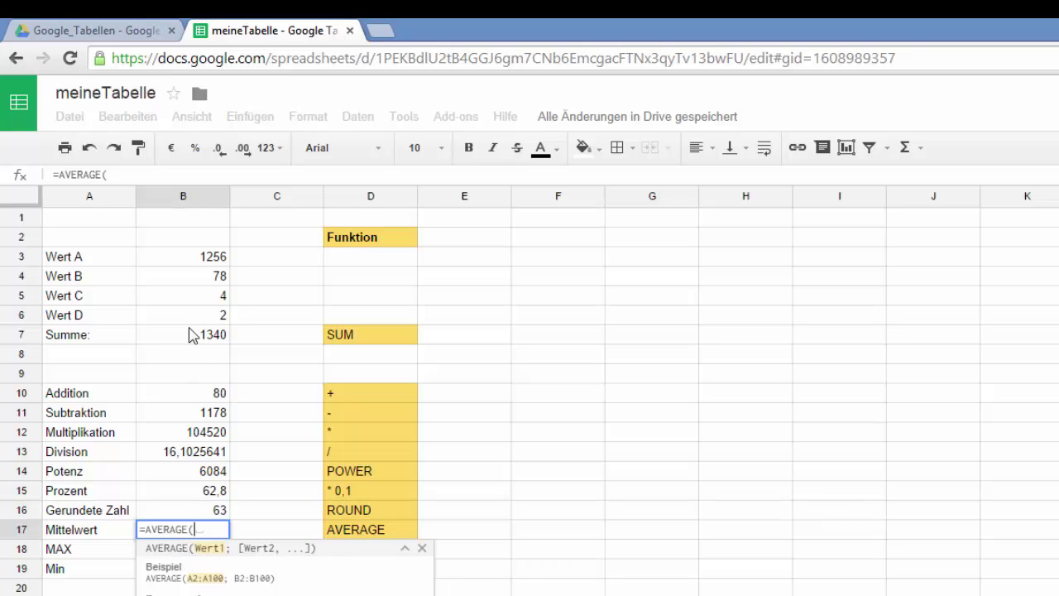
left_click_drag(183, 256, 184, 339)
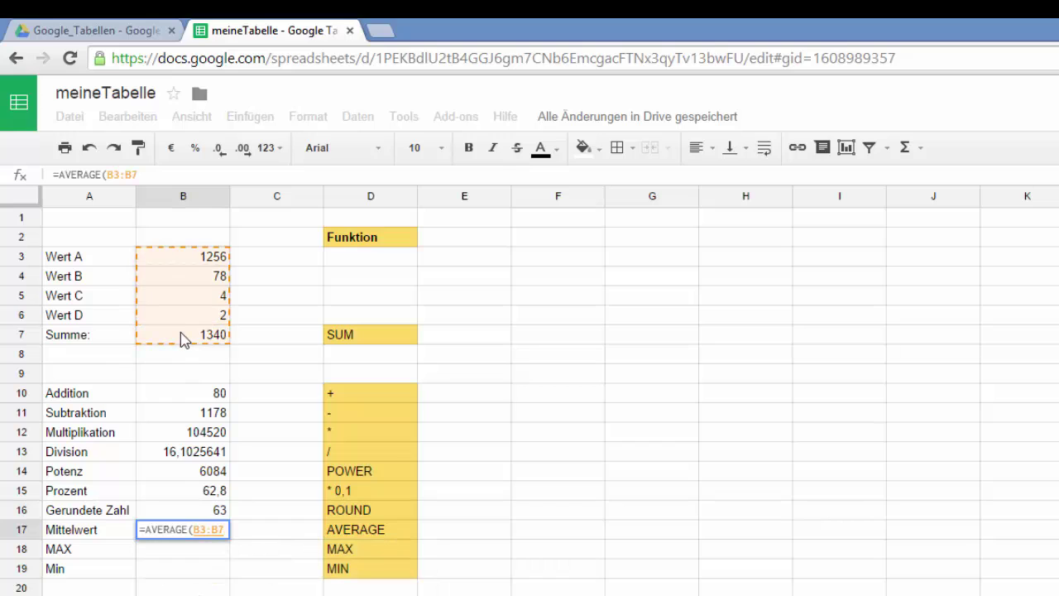
key("Return")
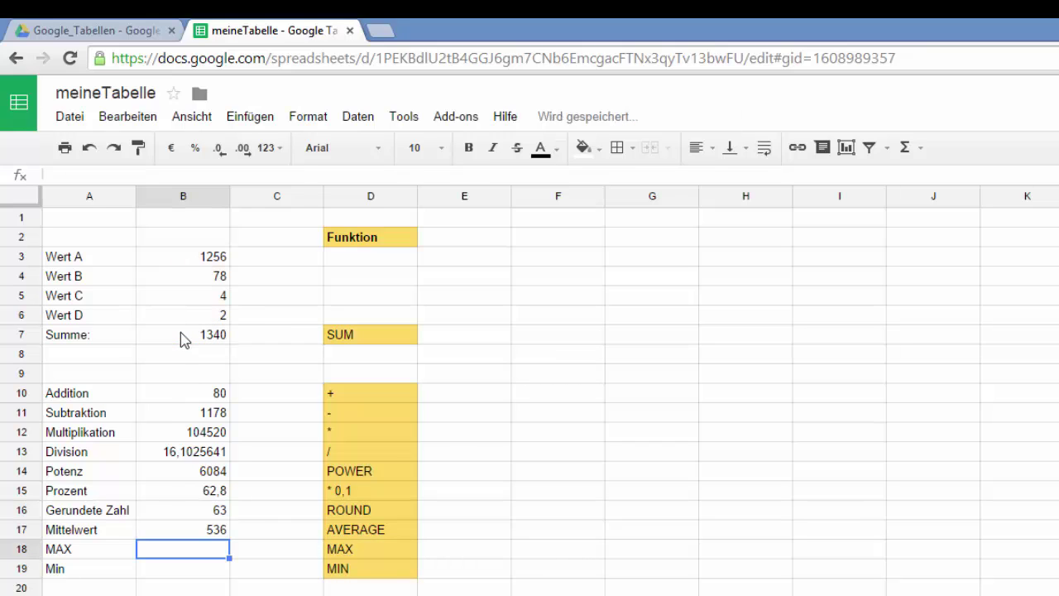
left_click(217, 533)
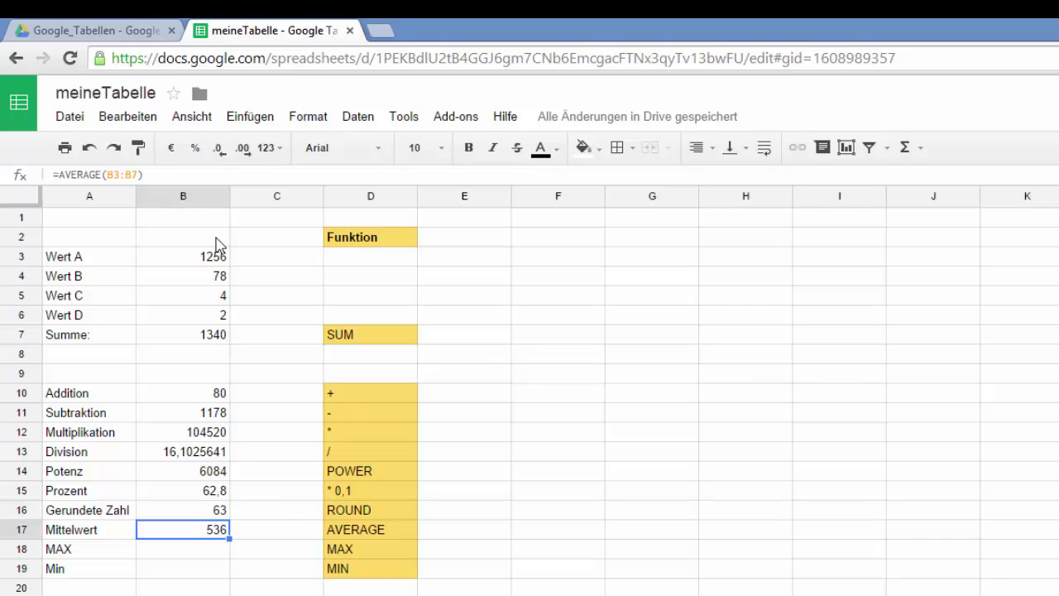
Set Wert C in cell B5 to 567 and check the Mittelwert cell B17
left_click(194, 300)
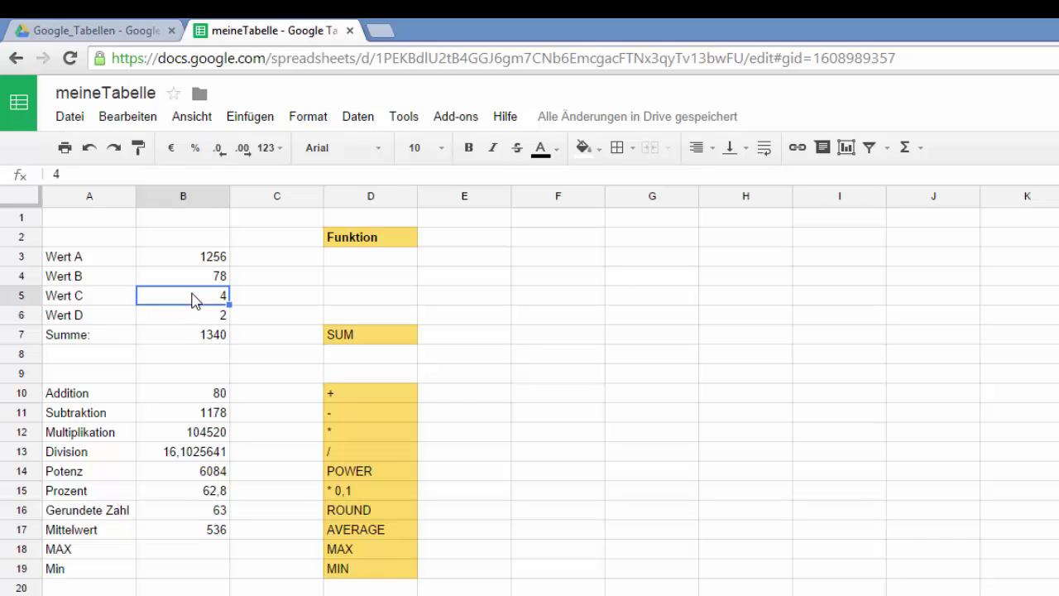
double_click(195, 300)
key("BackSpace")
type("567")
key("Return")
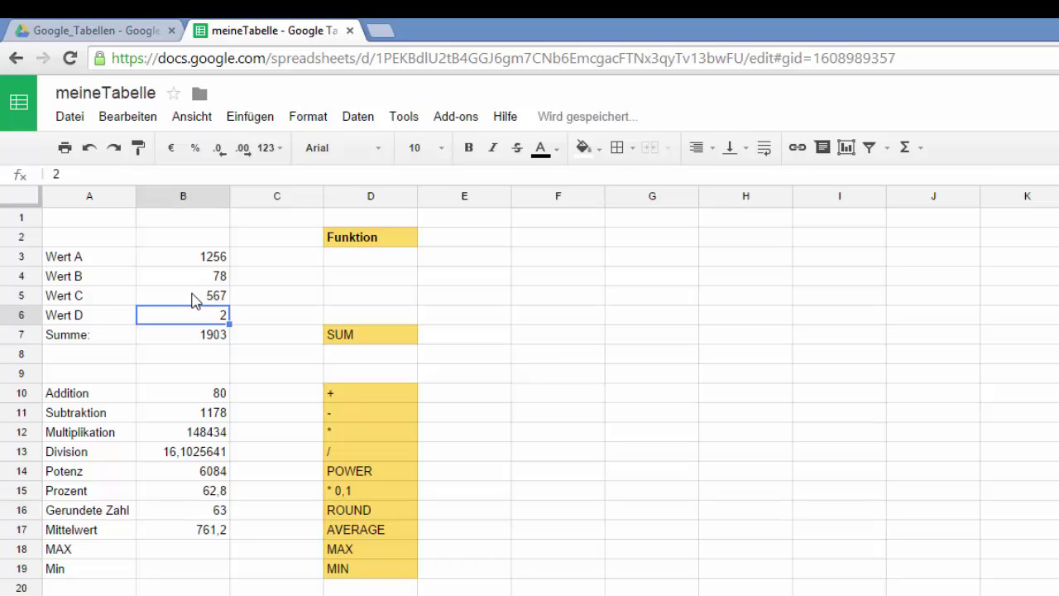
left_click(187, 532)
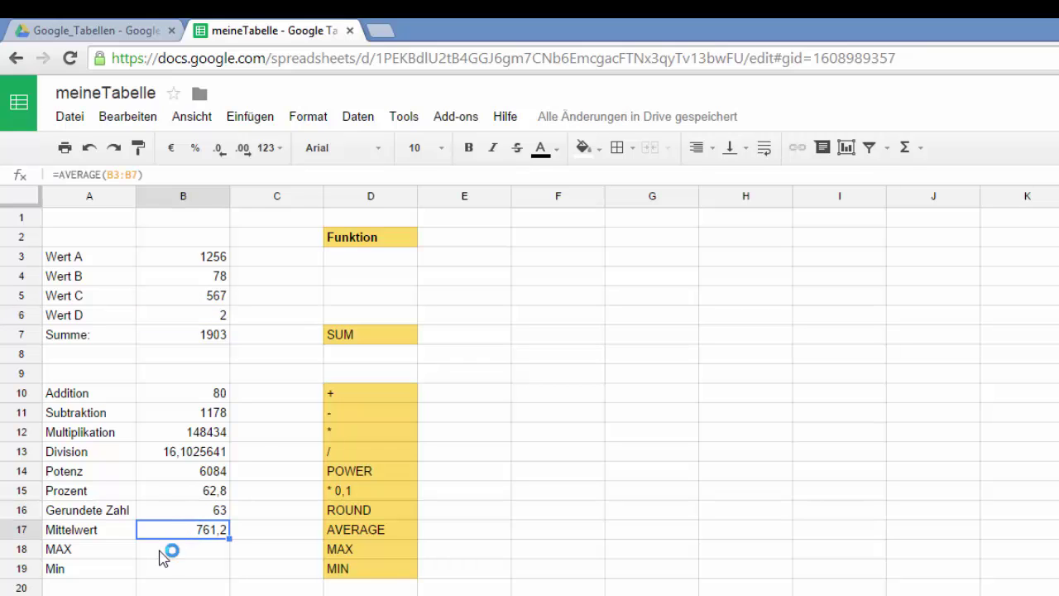
Enter a MAX formula in the MAX cell B18 that returns the largest value in the range B3:B7
left_click(162, 554)
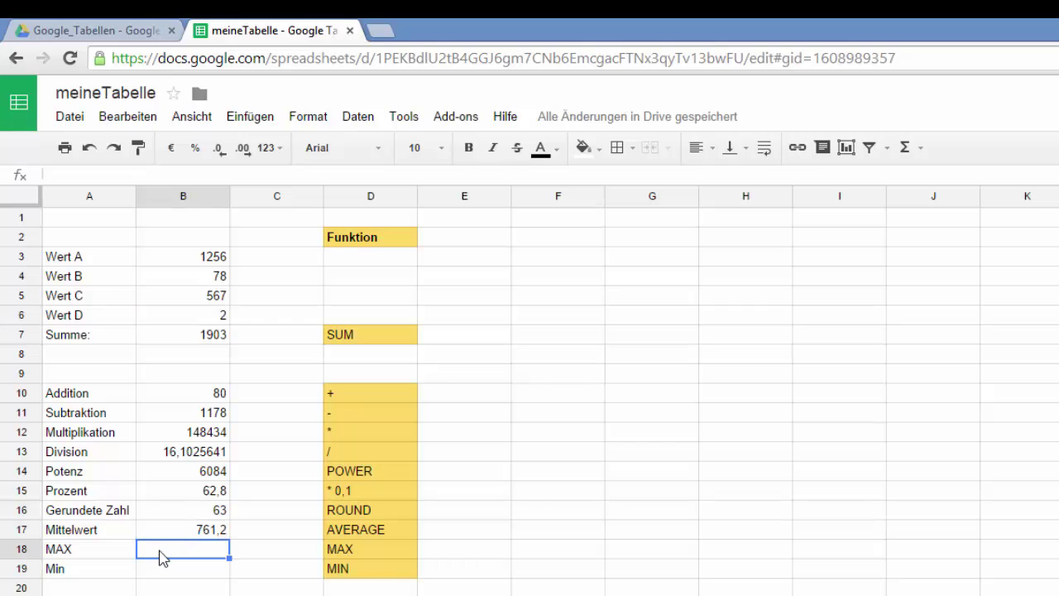
type("=")
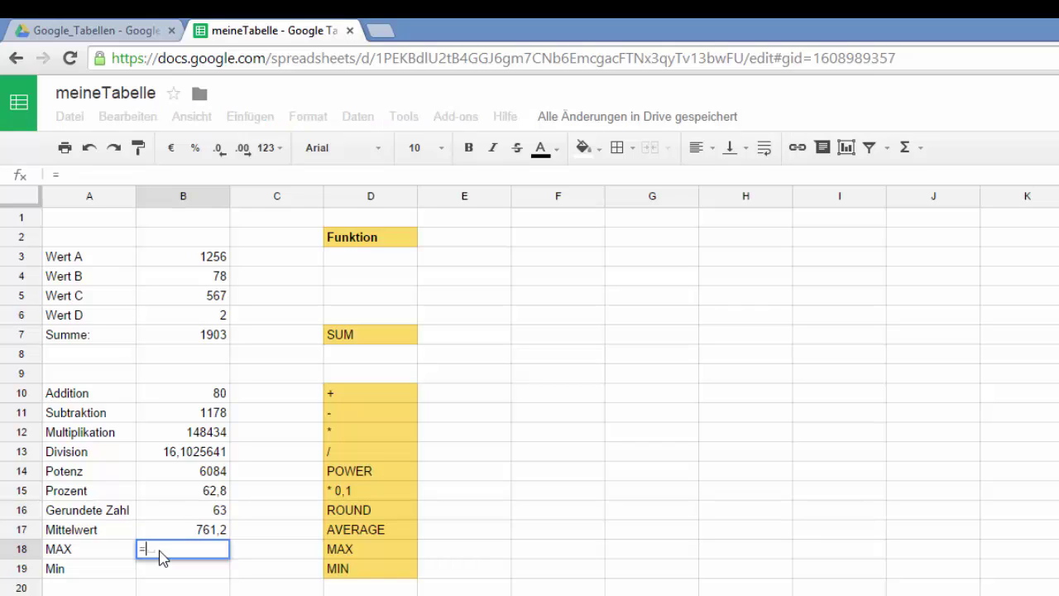
type("MAX(")
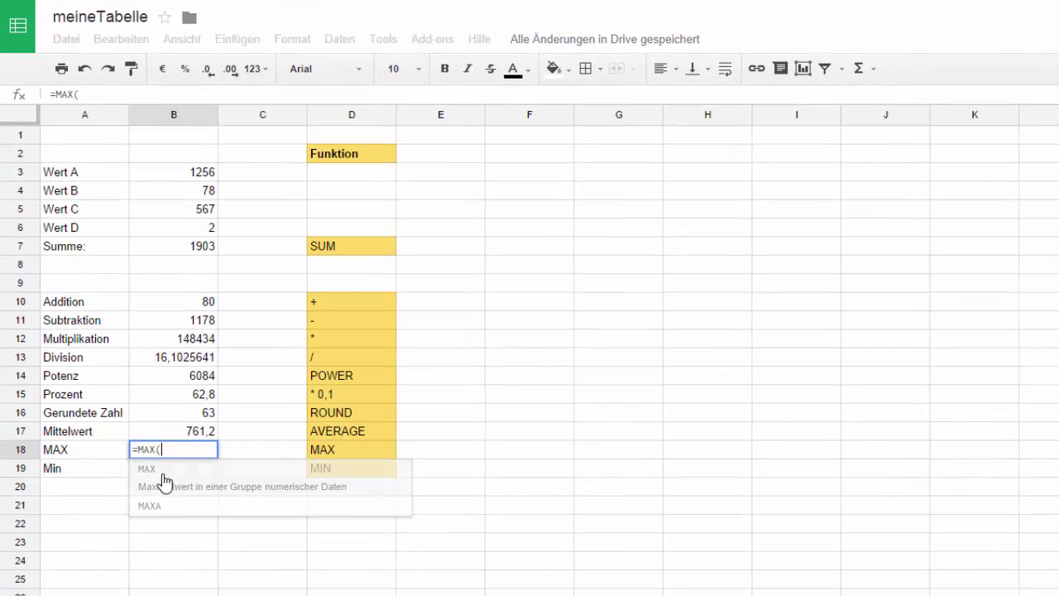
left_click(175, 581)
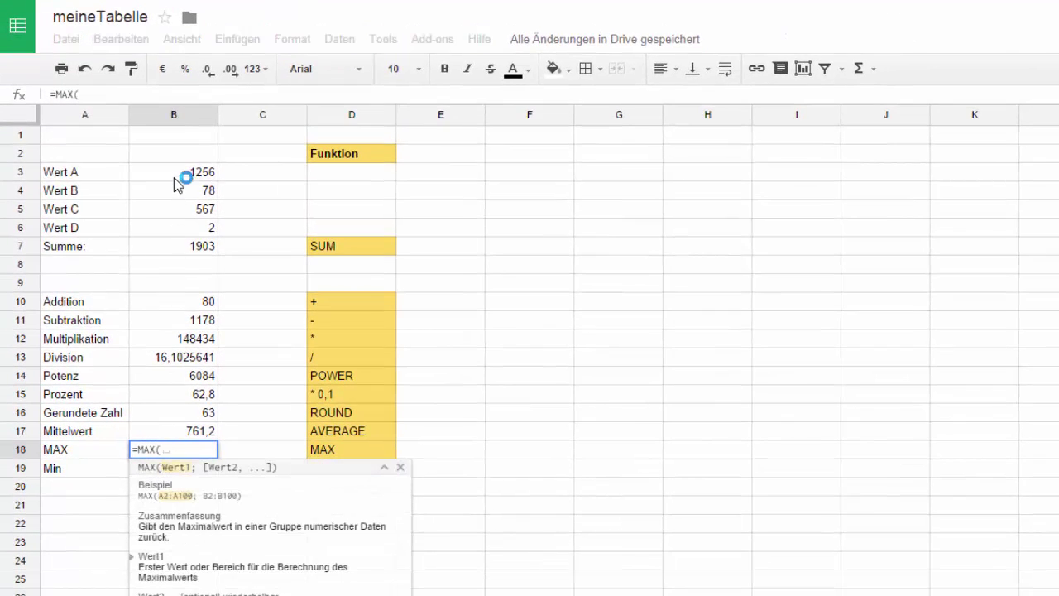
left_click_drag(170, 171, 165, 254)
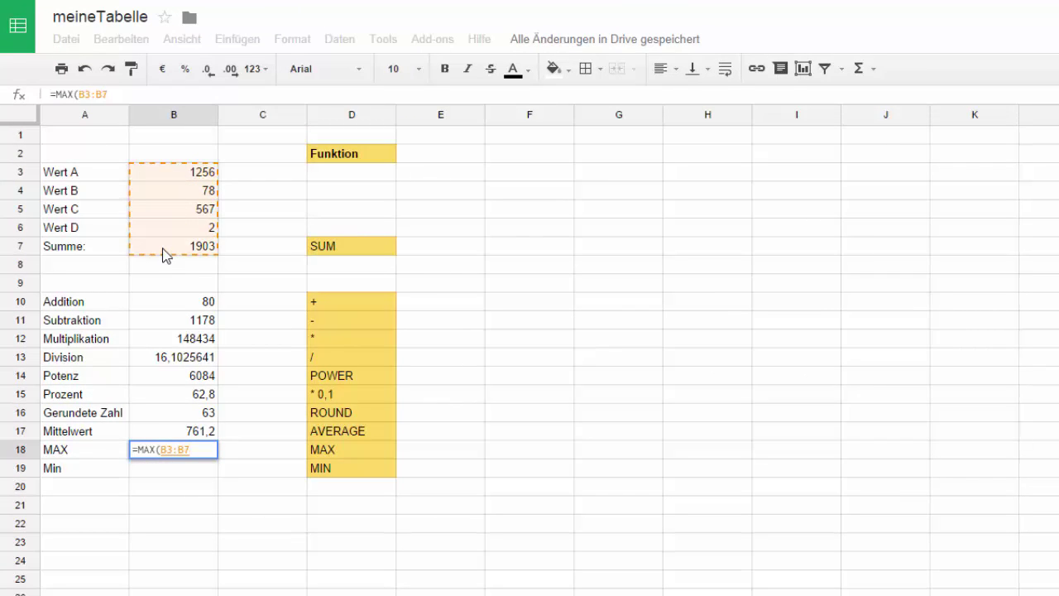
key("Return")
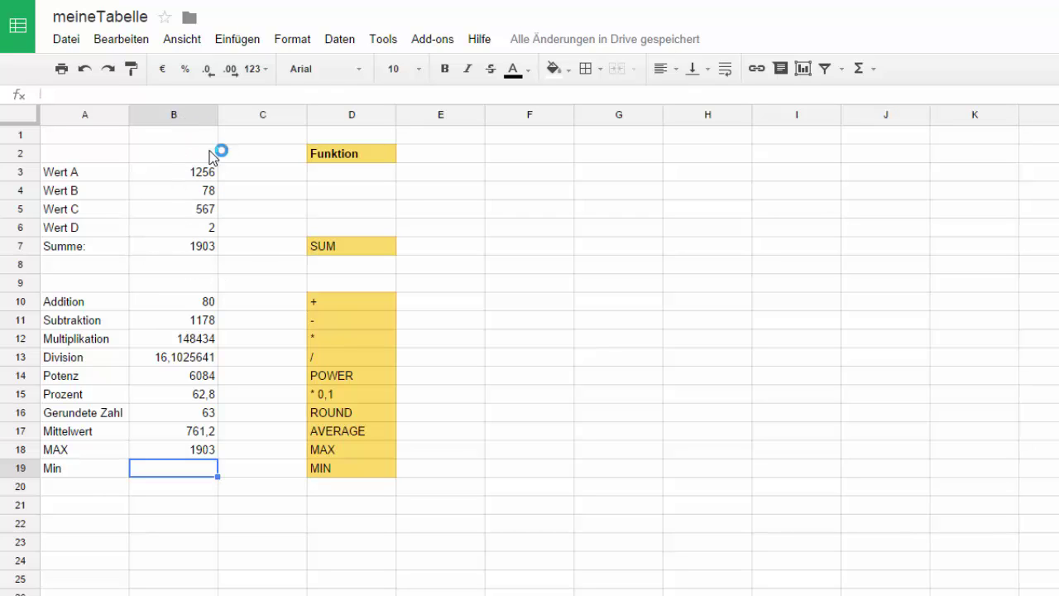
Enter a MIN formula in the Min cell B19 that returns the smallest value in the range B10:B18
double_click(168, 470)
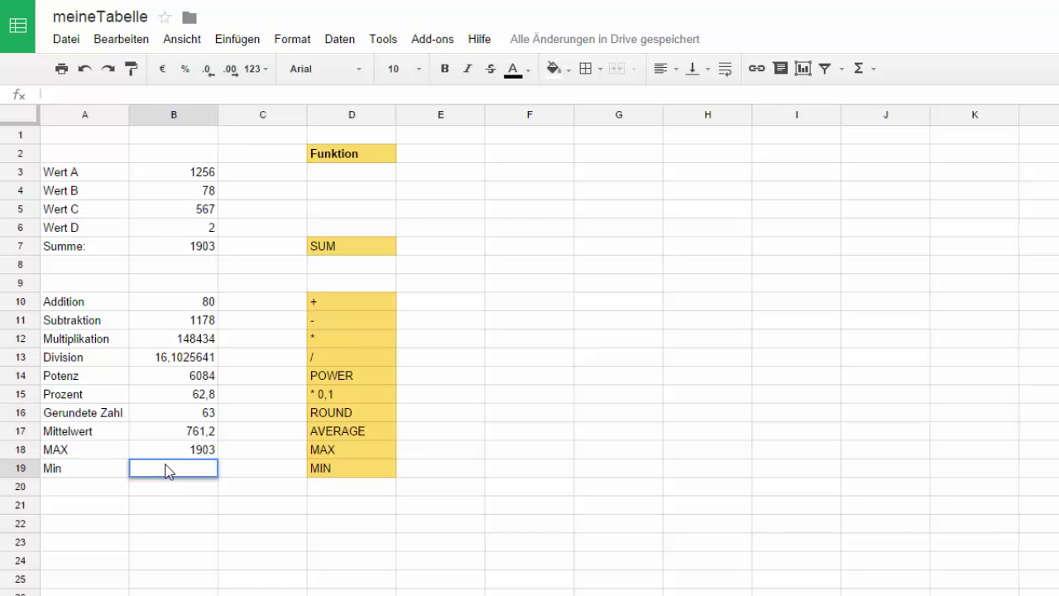
type("=MIB")
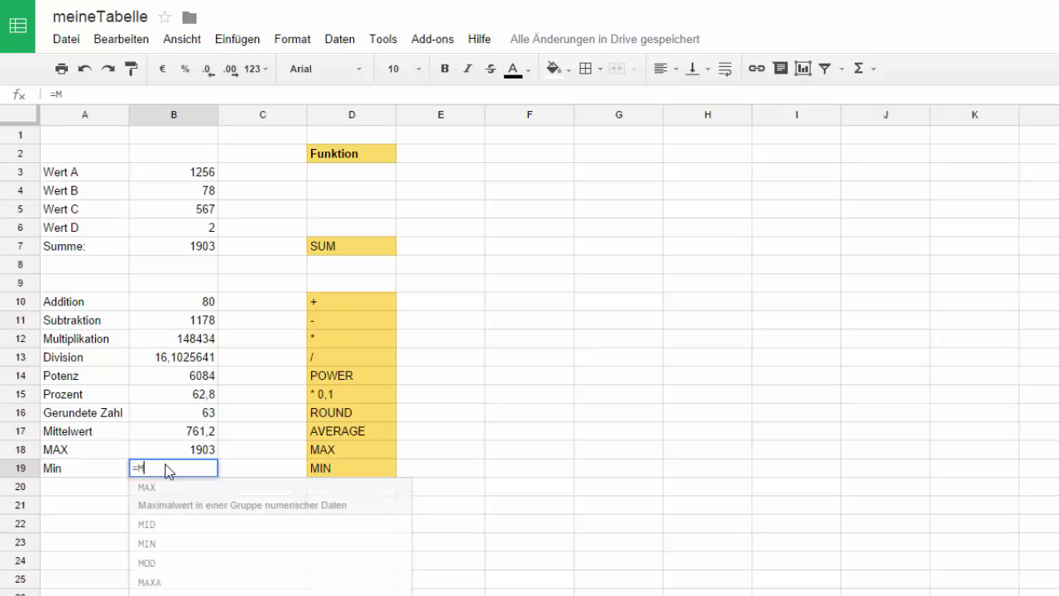
key("BackSpace")
type("N")
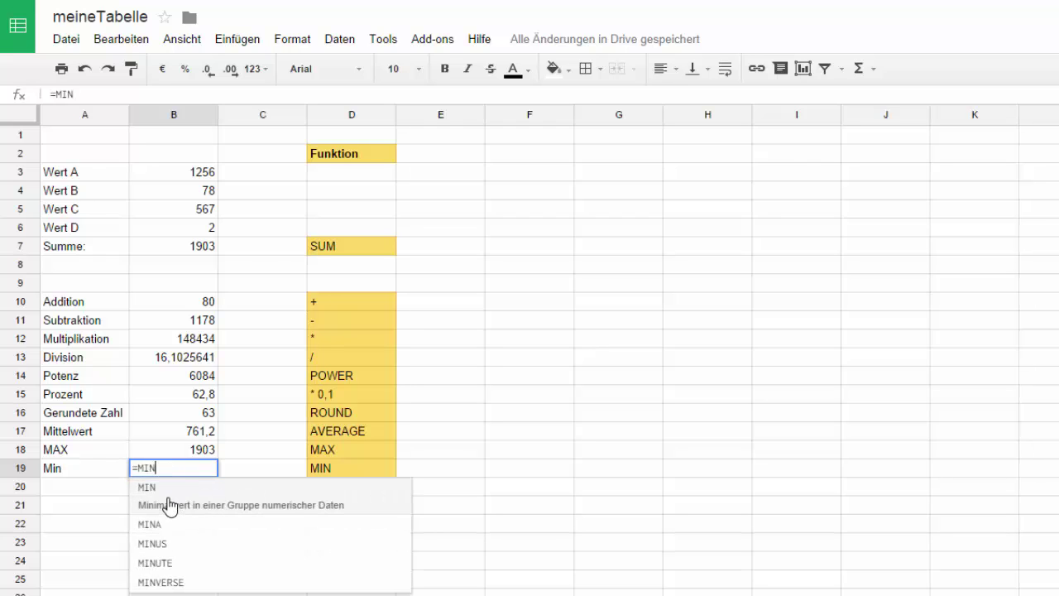
left_click(170, 501)
left_click_drag(161, 307, 171, 407)
left_click_drag(168, 455, 168, 455)
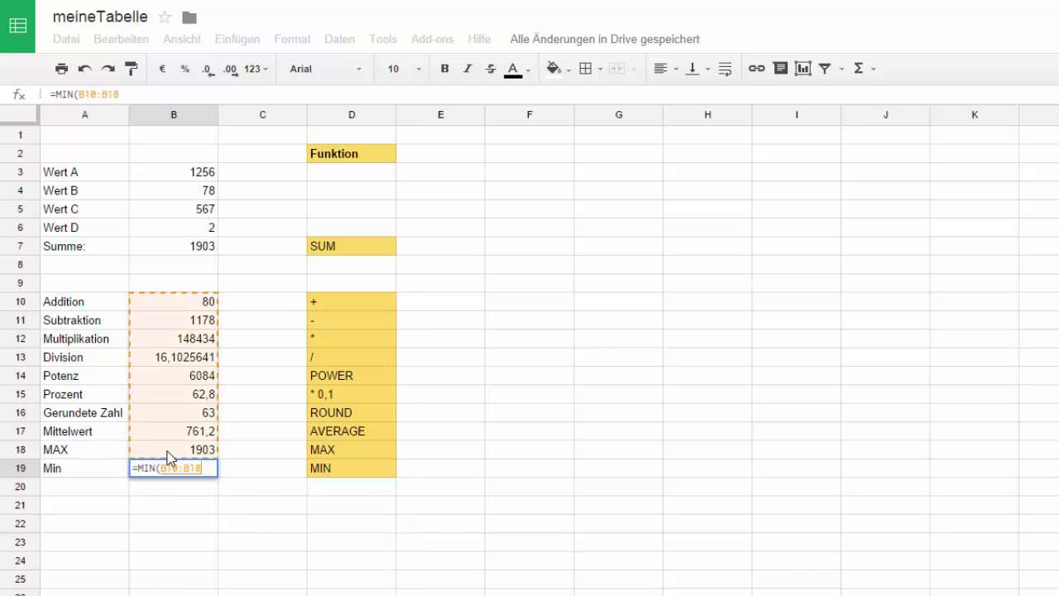
key("Return")
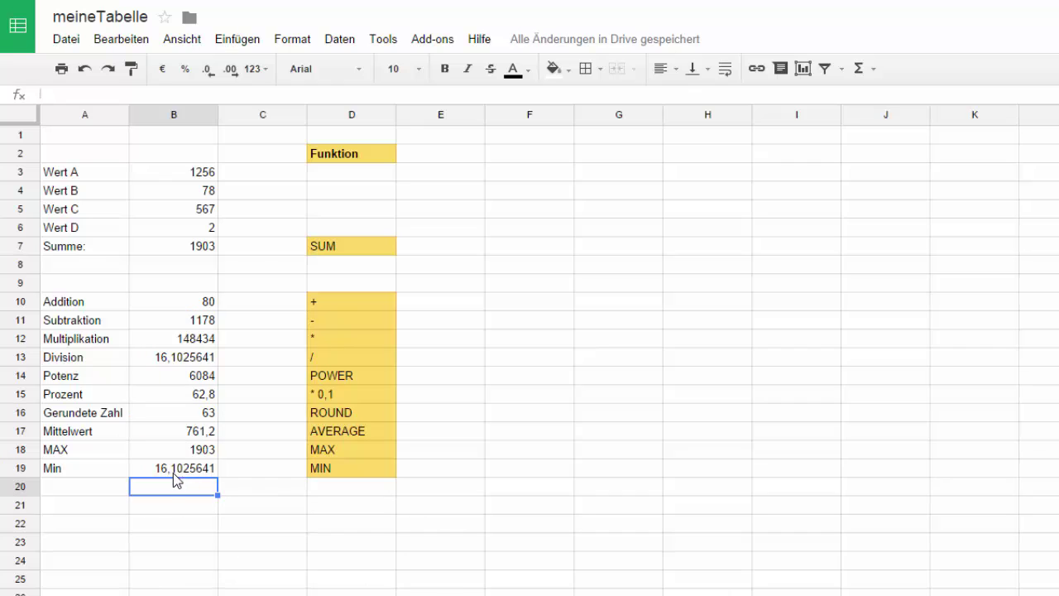
left_click(213, 560)
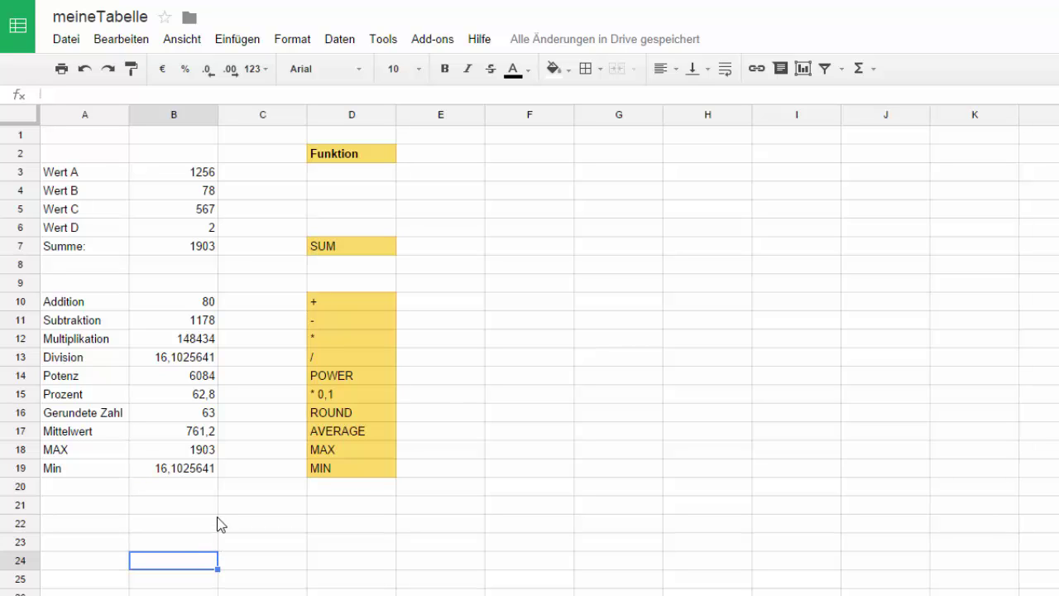
left_click(187, 507)
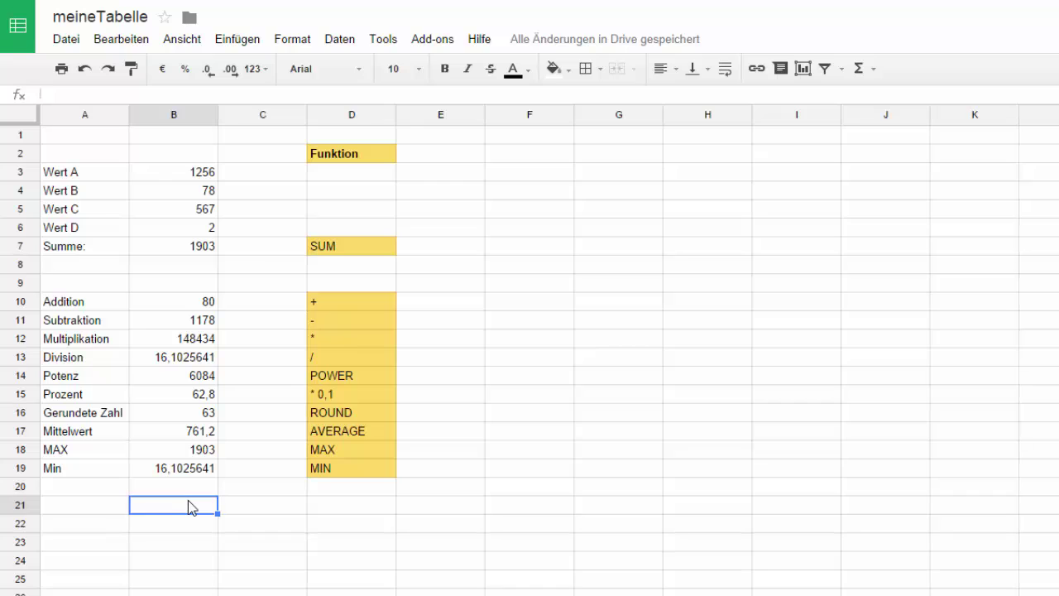
left_click(279, 494)
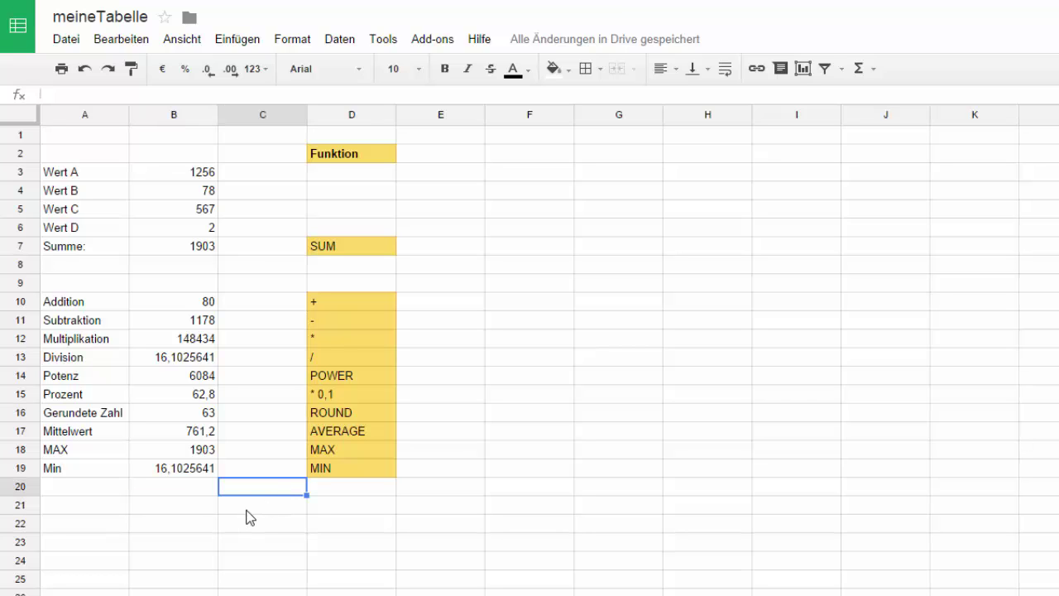